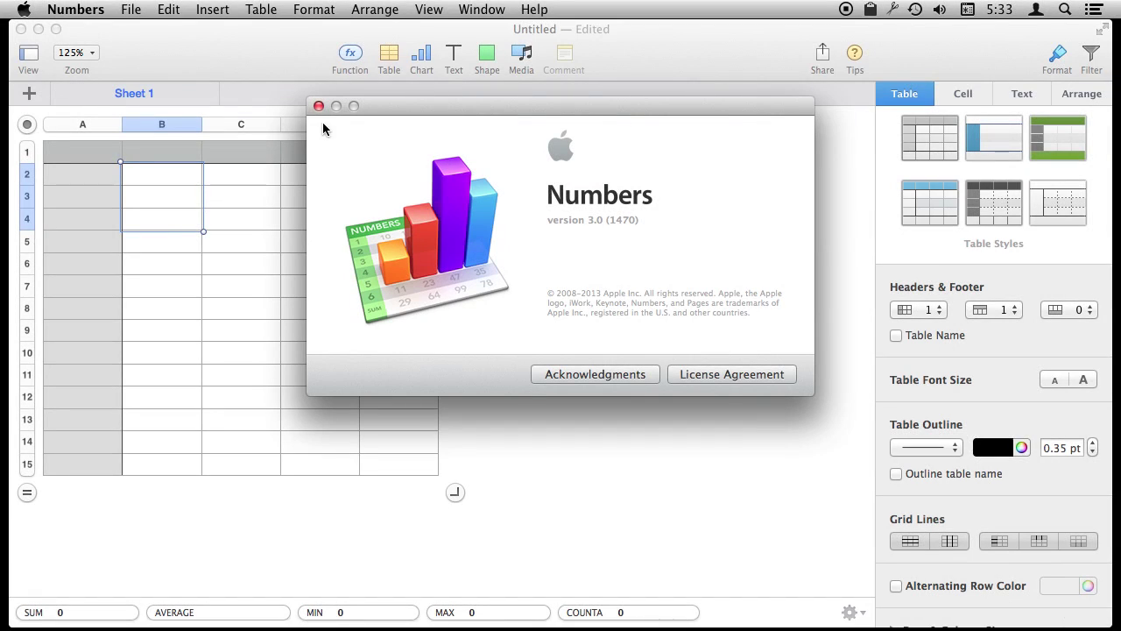
Enter 52 in B2, trial-paste it into a block below, then undo that paste.
left_click(319, 106)
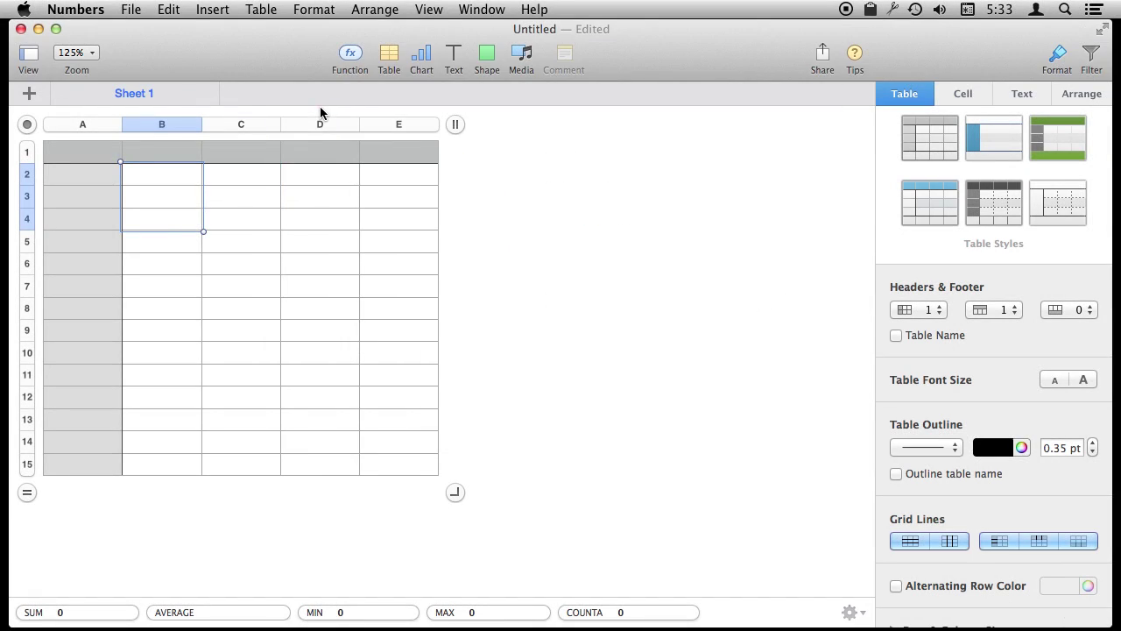
left_click(173, 177)
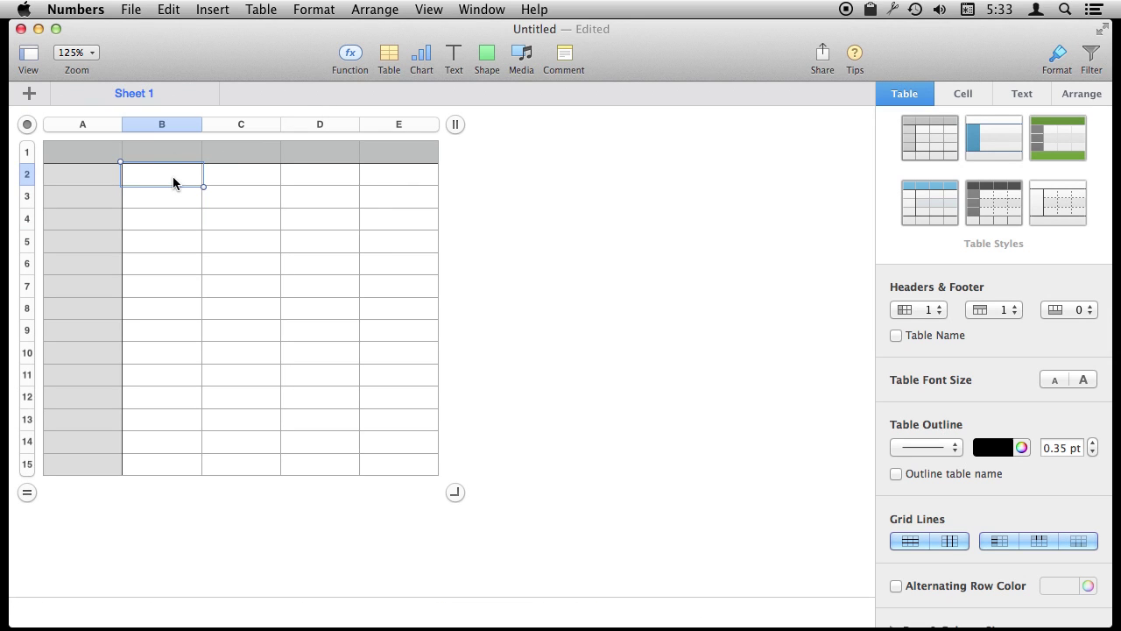
type("52")
key("Return")
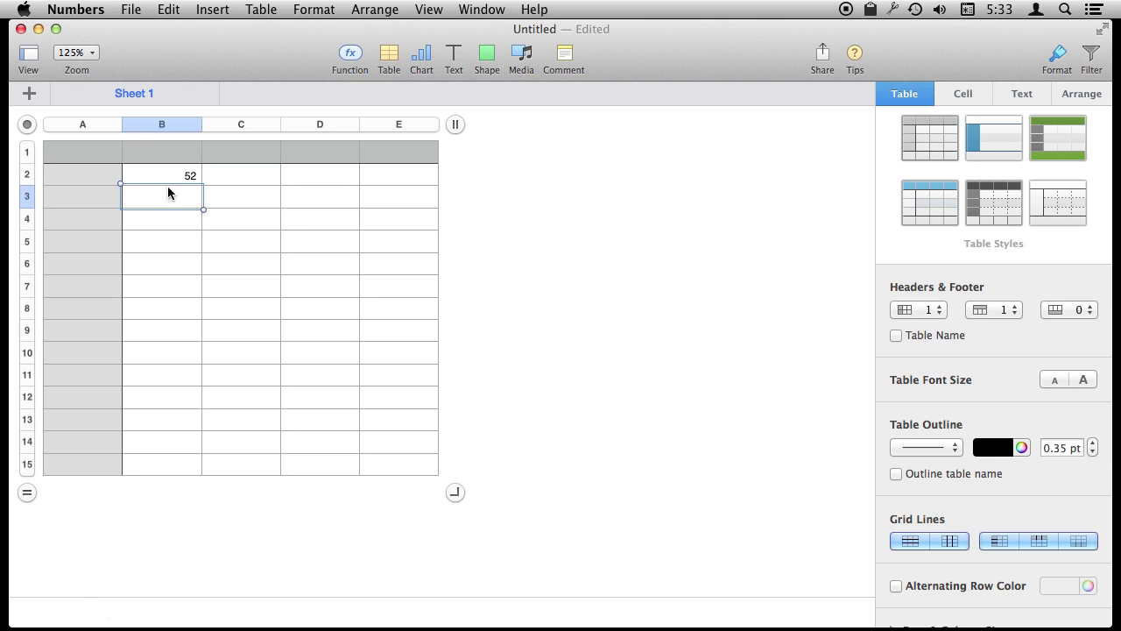
left_click(169, 179)
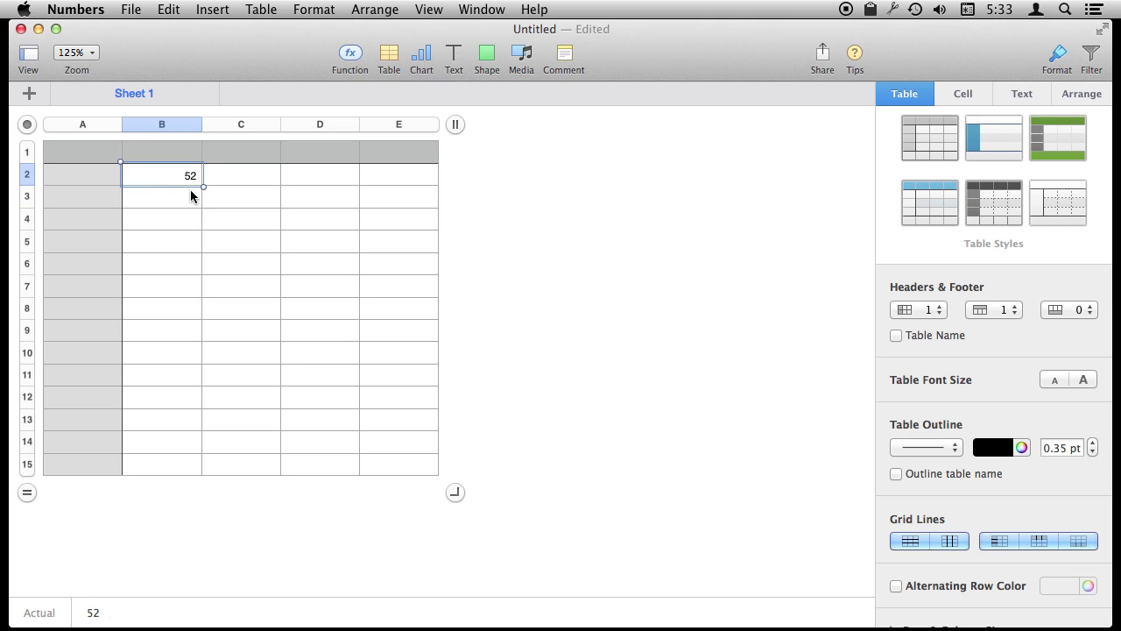
left_click(235, 242)
left_click_drag(282, 259, 385, 394)
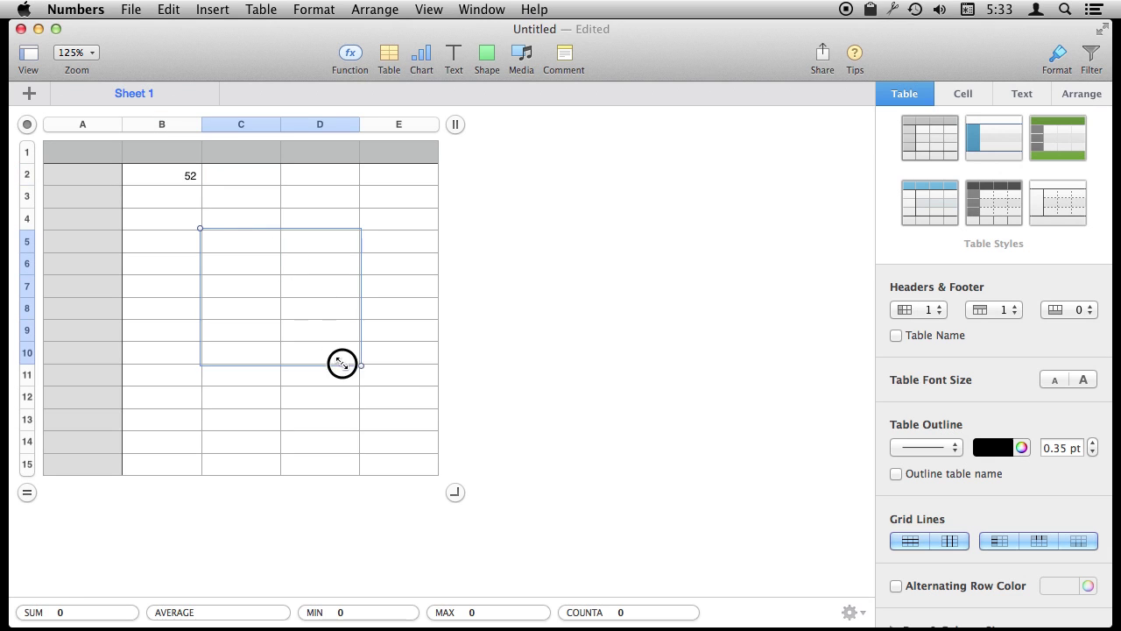
key("super+v")
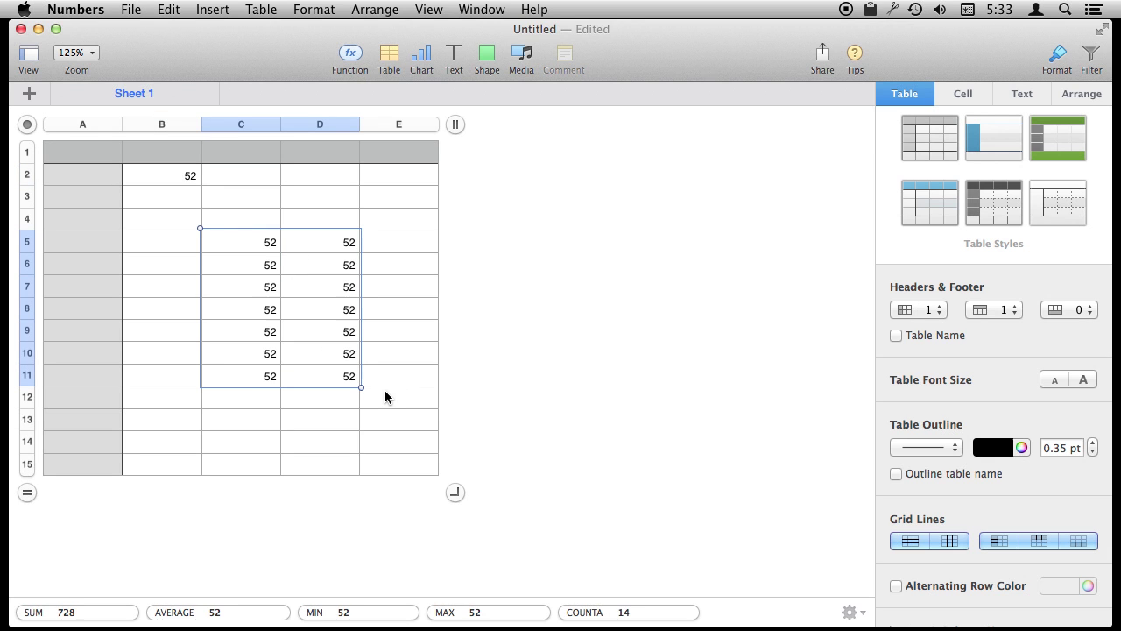
key("super+z")
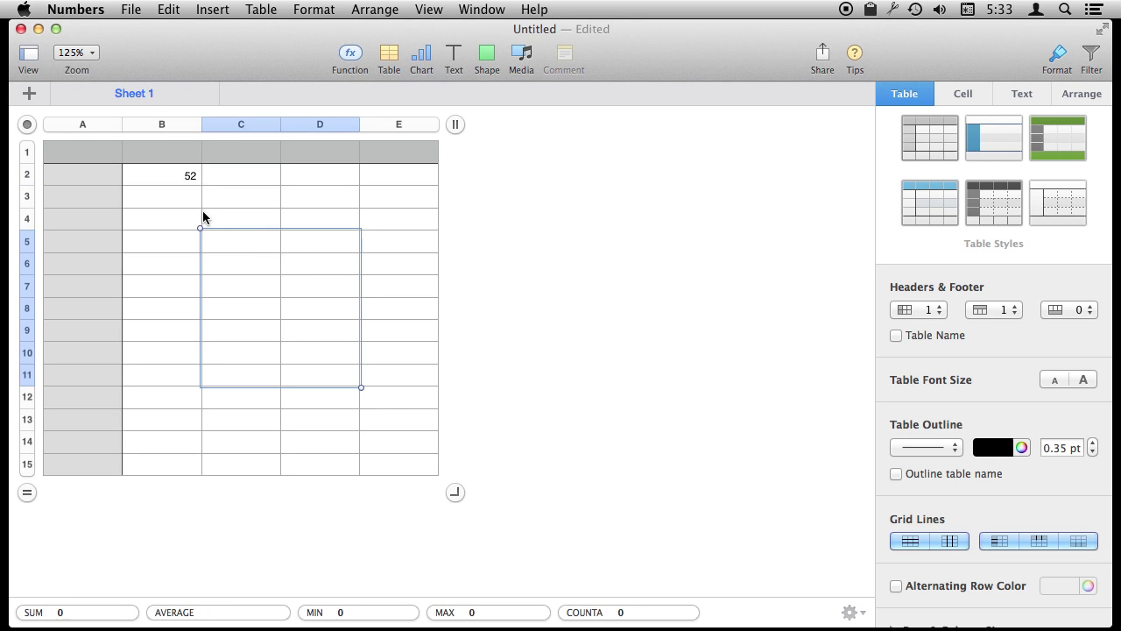
Add 26 in B3 and paste the 52/26 pair repeatedly across C5:E8.
left_click(184, 189)
type("2")
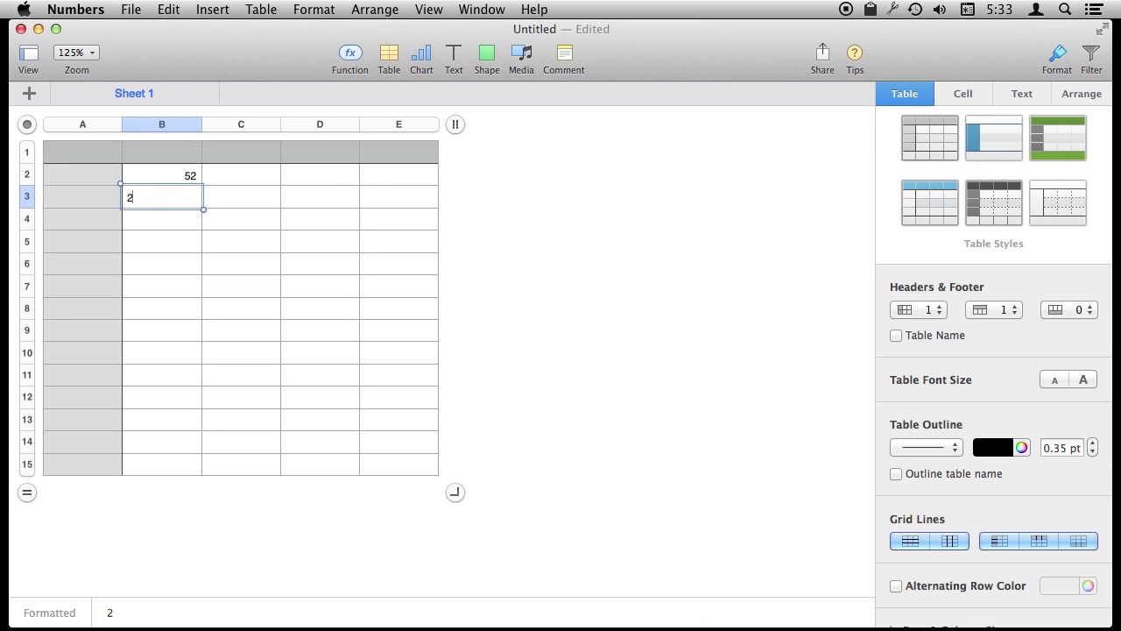
type("6")
key("Return")
left_click_drag(189, 179, 184, 194)
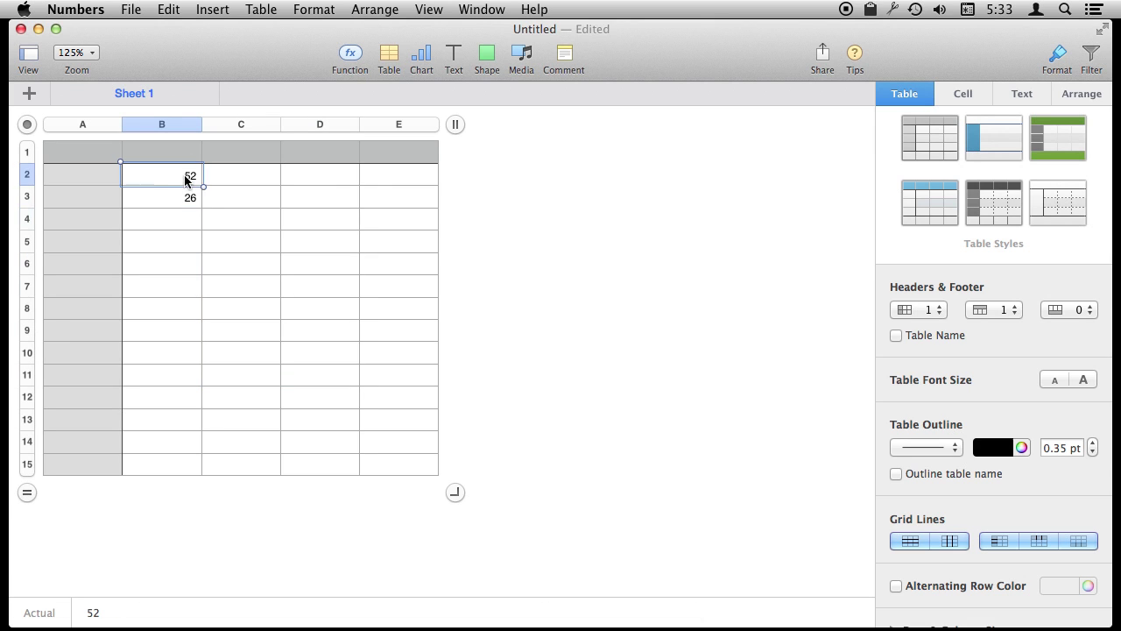
key("super+c")
left_click(238, 251)
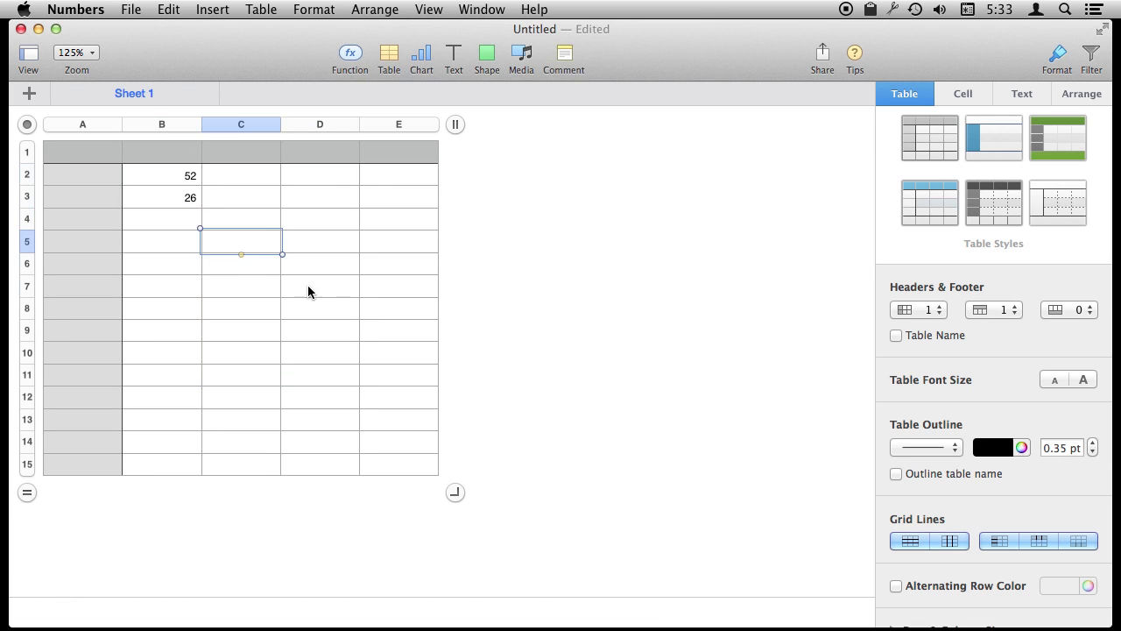
left_click_drag(282, 253, 391, 327)
key("super+v")
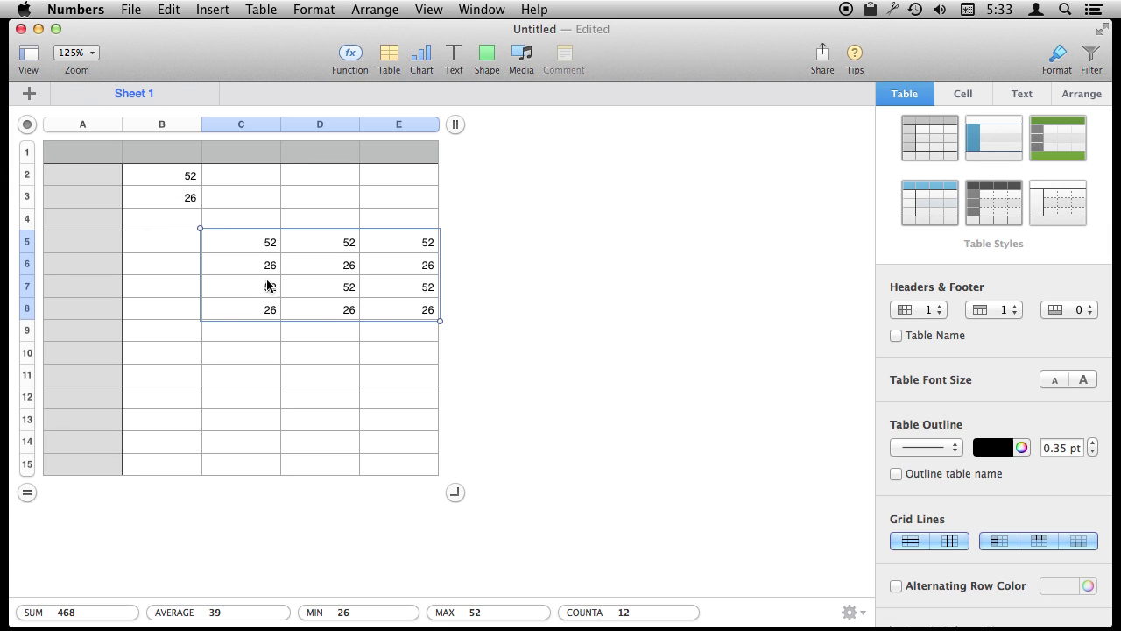
Put 1 in B2, test autofilling it down column B and across row 2, undoing both.
left_click(167, 176)
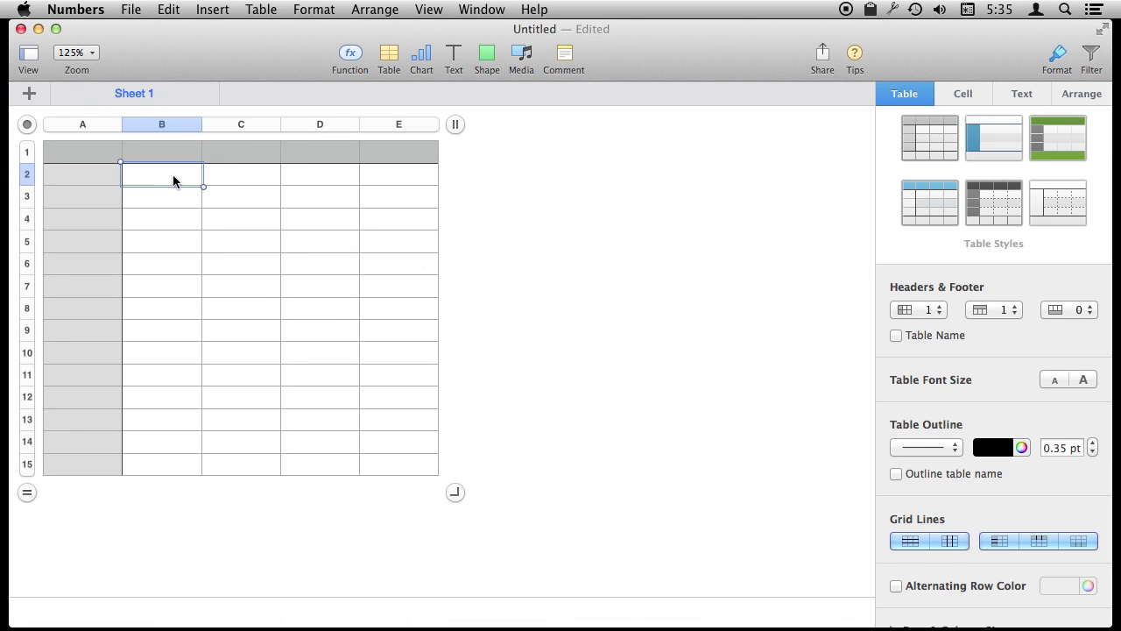
type("1")
key("Return")
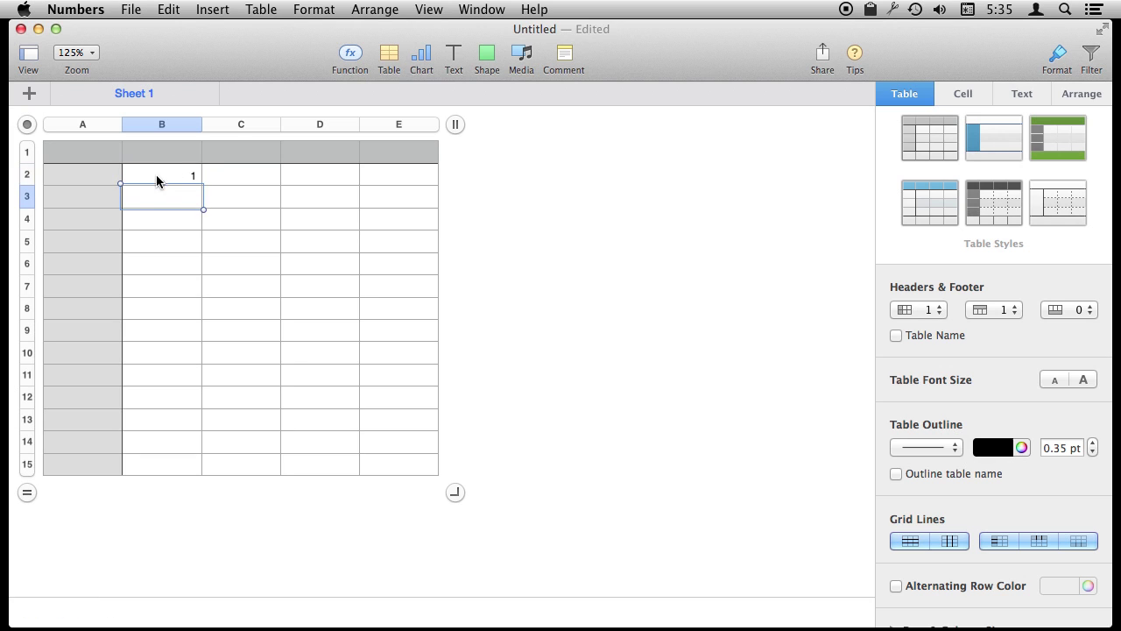
left_click(160, 180)
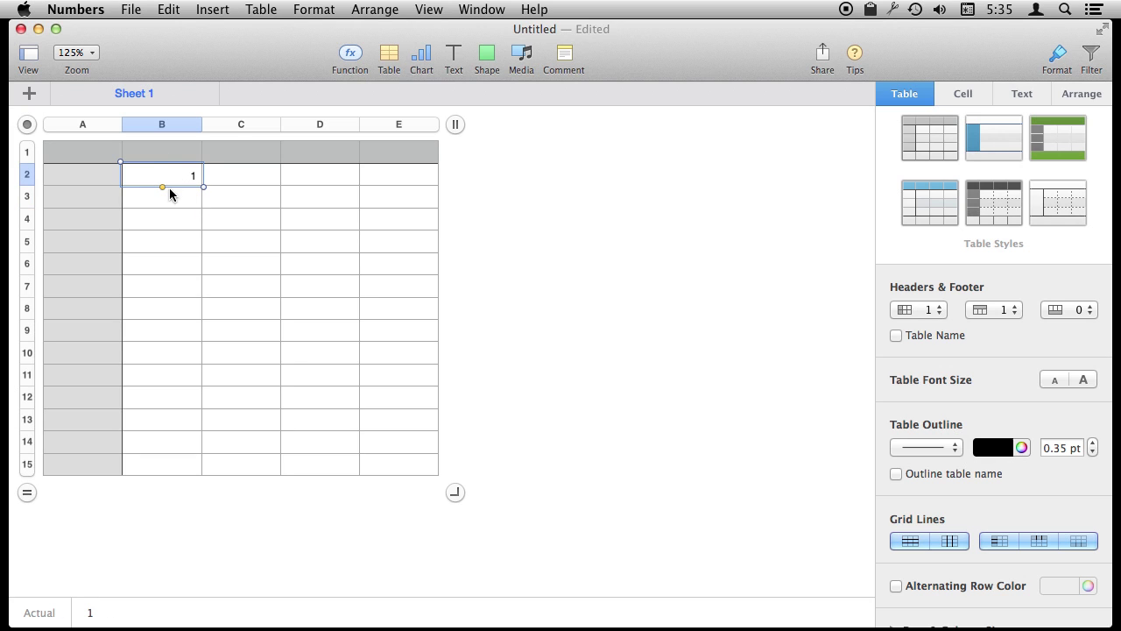
left_click_drag(162, 186, 160, 469)
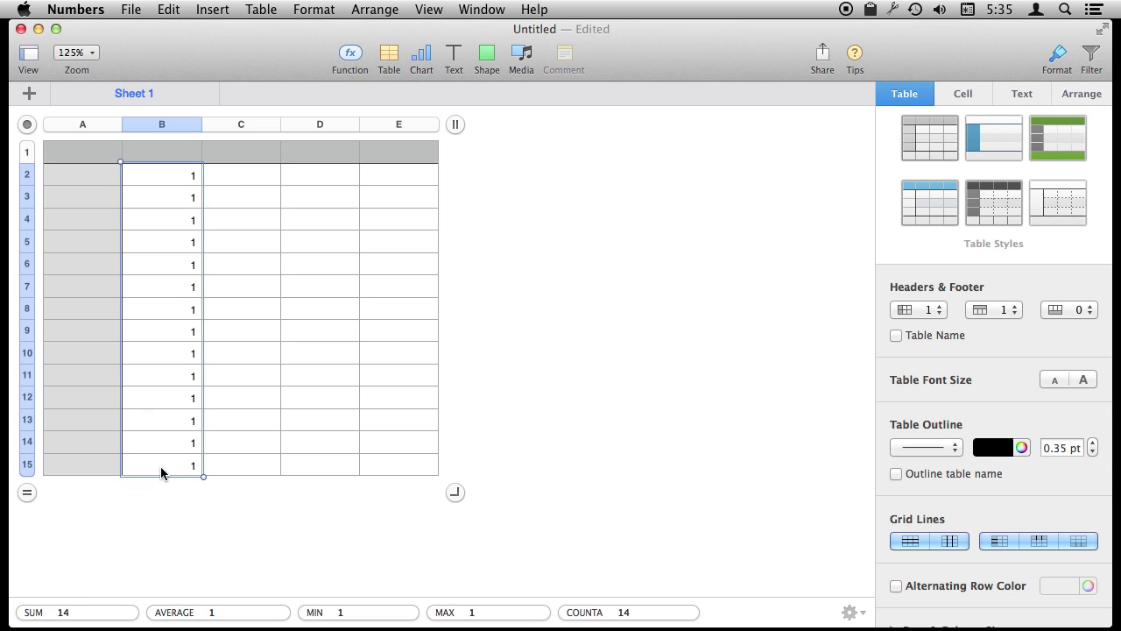
key("super+z")
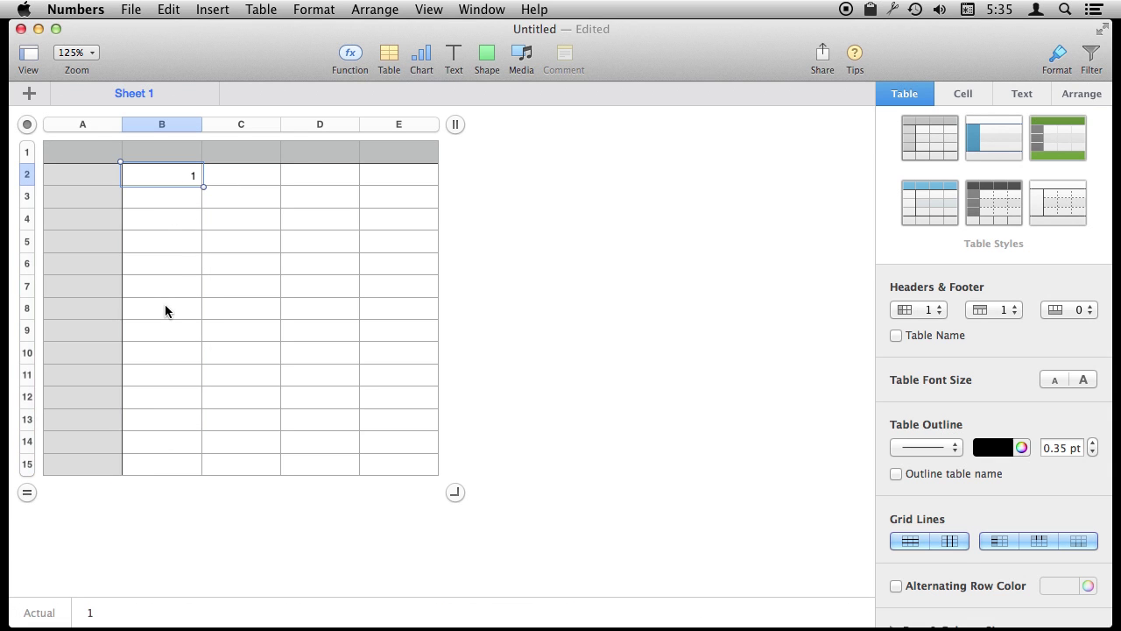
left_click_drag(203, 174, 413, 169)
key("super+z")
Add 2 and 3 under the 1, autofill 1–14 down column B, then delete it.
double_click(177, 184)
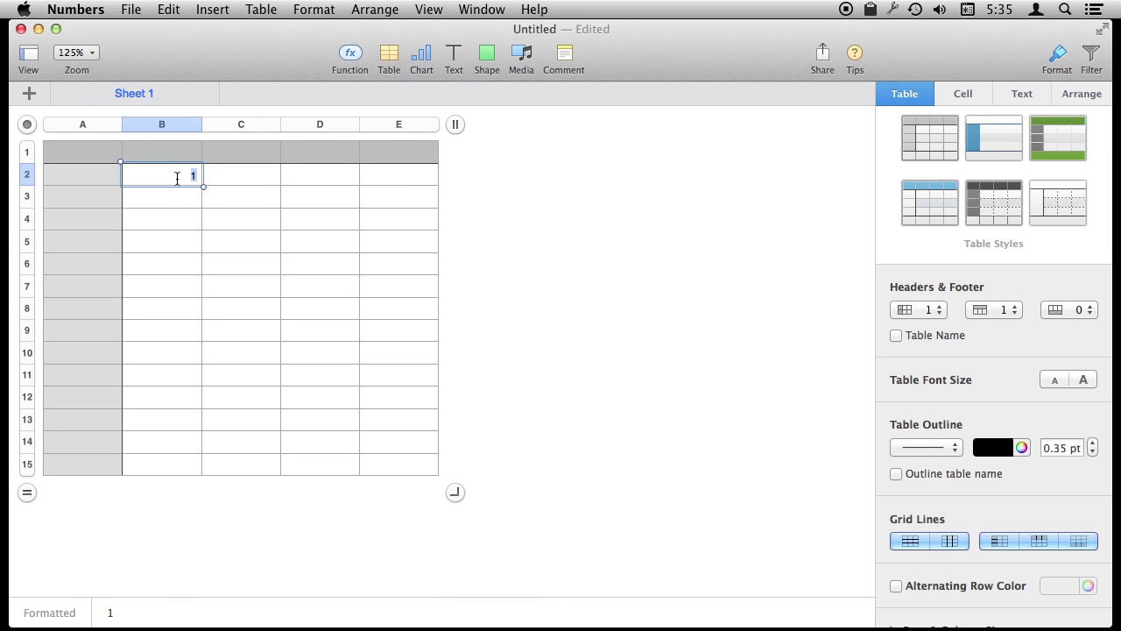
key("Return")
type("2")
key("Return")
type("3")
key("Return")
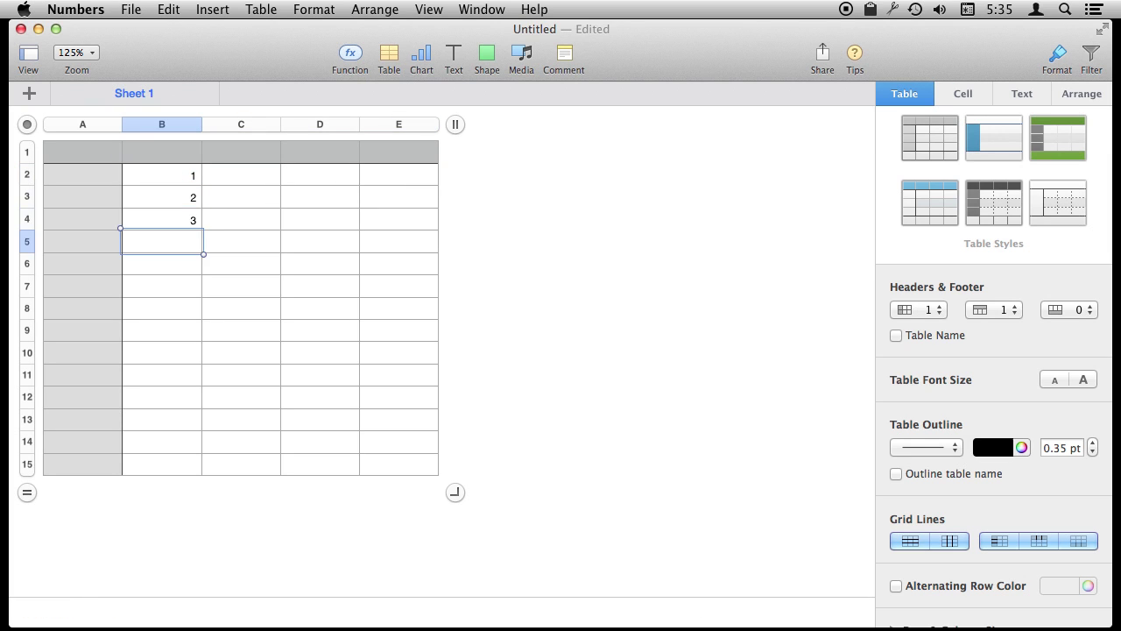
left_click(176, 171)
left_click_drag(200, 183, 158, 476)
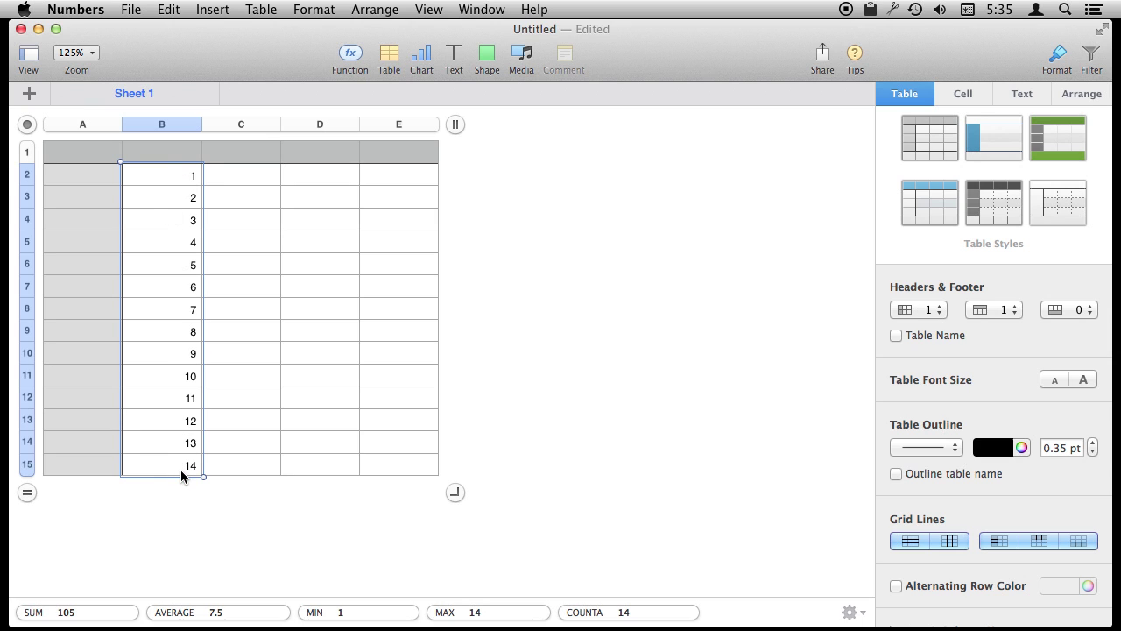
key("Delete")
left_click(158, 179)
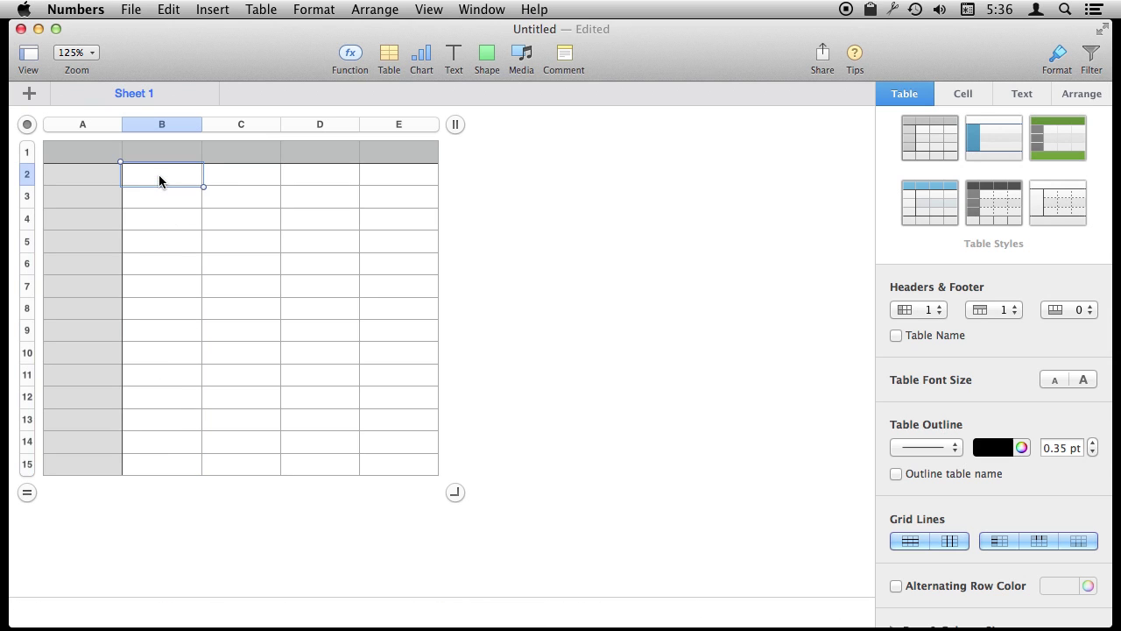
Enter 1/1/13 in B2, autofill daily dates to 1/14/13 in row 15, then remove them.
type("1/1/1")
type("3")
key("Return")
key("Up")
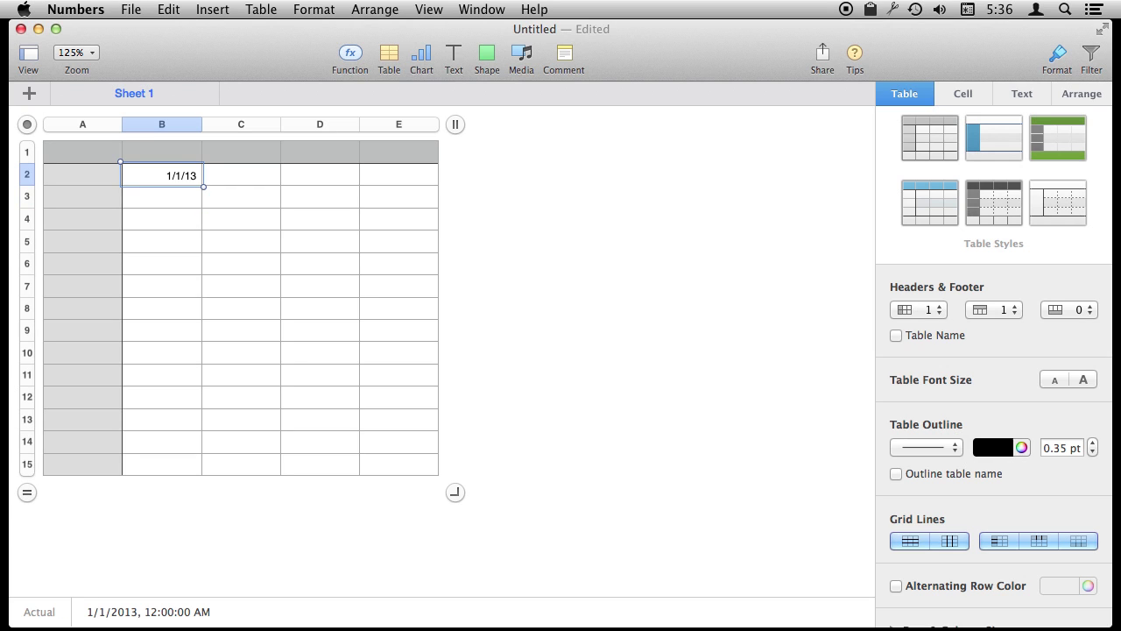
left_click_drag(161, 186, 153, 474)
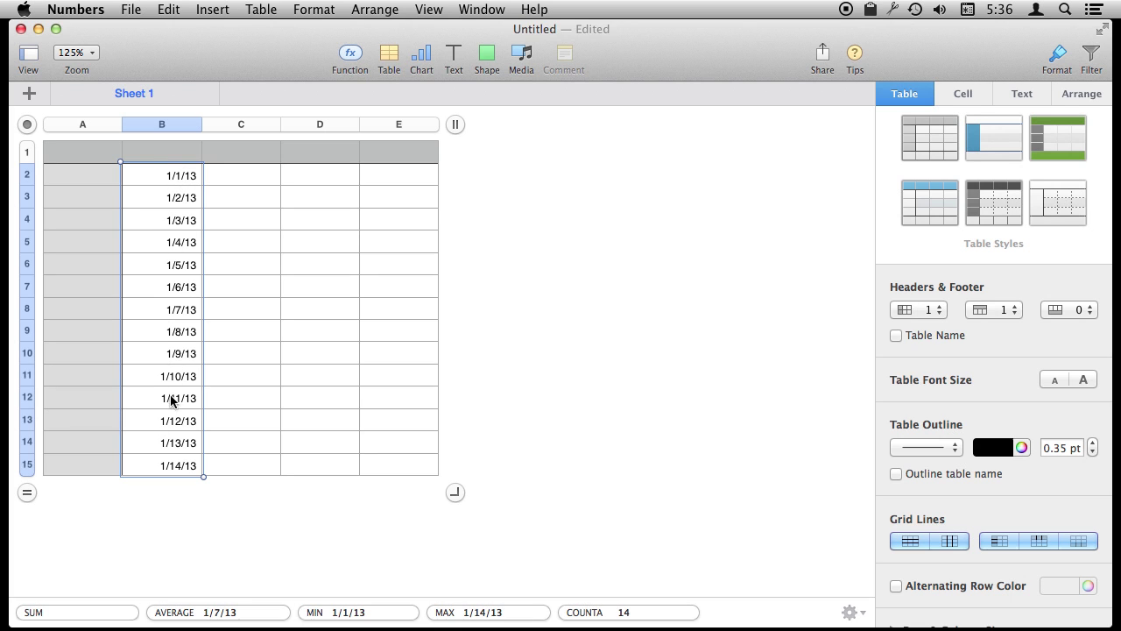
key("super+z")
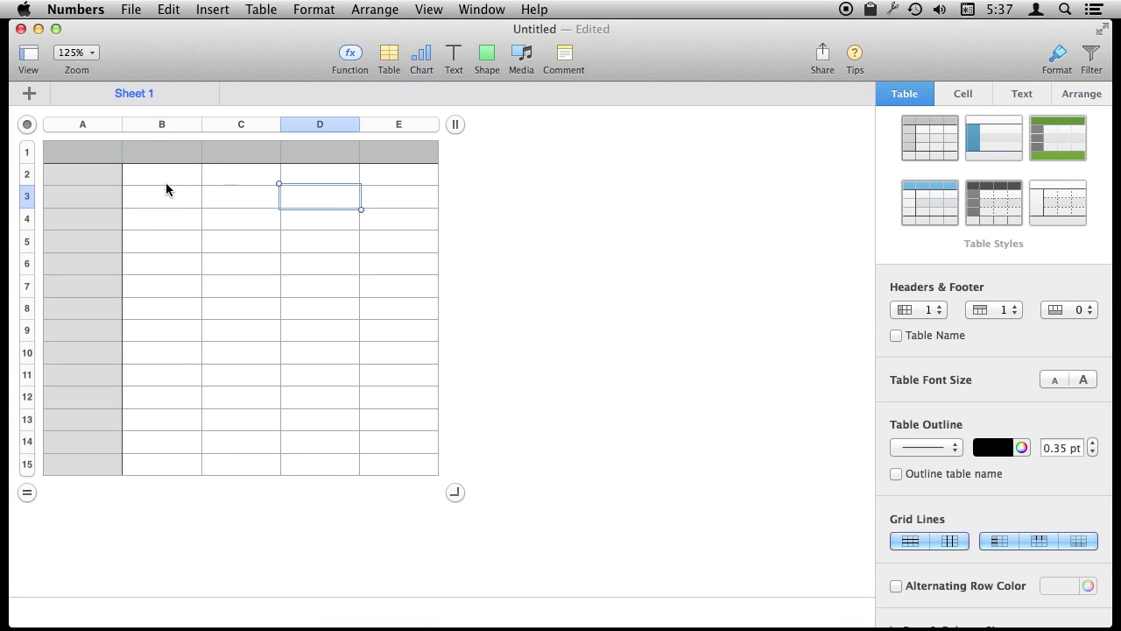
left_click(164, 176)
Enter 1, 2 and 3 across B2:D2.
type("1")
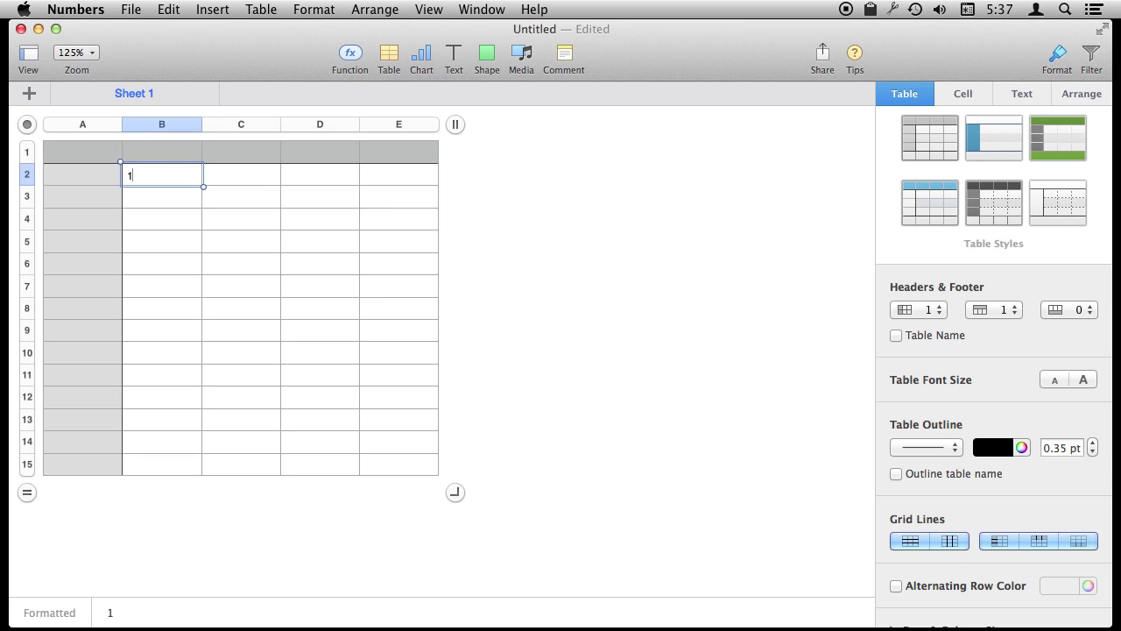
key("Return")
key("Up")
key("Right")
type("2")
key("Return")
key("Right")
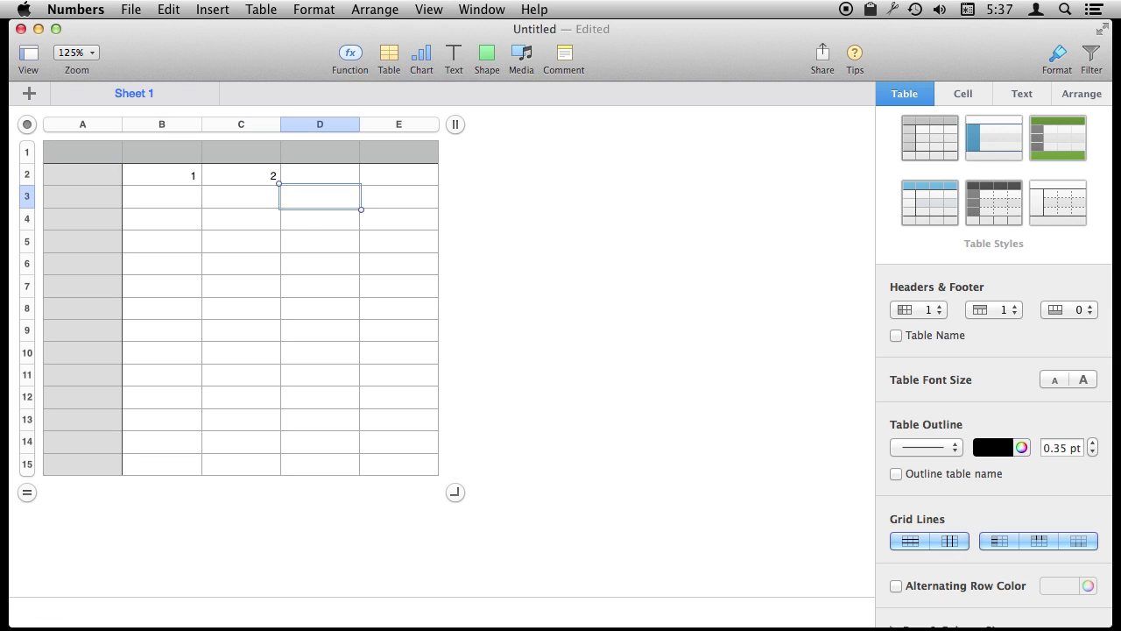
key("Up")
type("3")
key("Return")
key("Right")
key("Up")
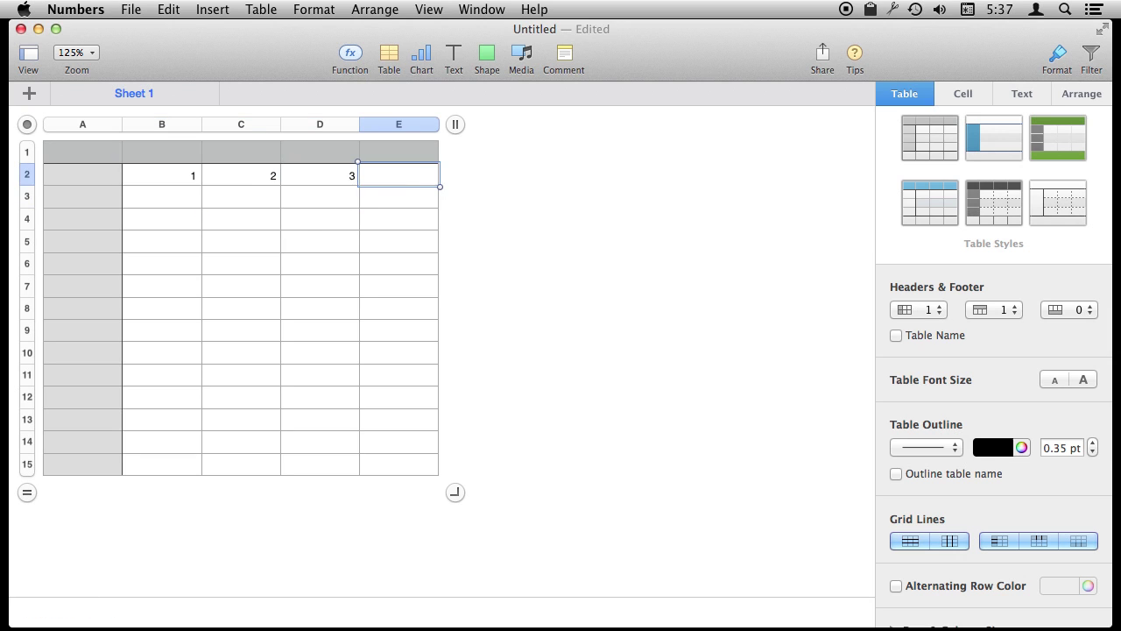
Total B2:D2 with a SUM formula in E2 and copy it into E3.
type("=")
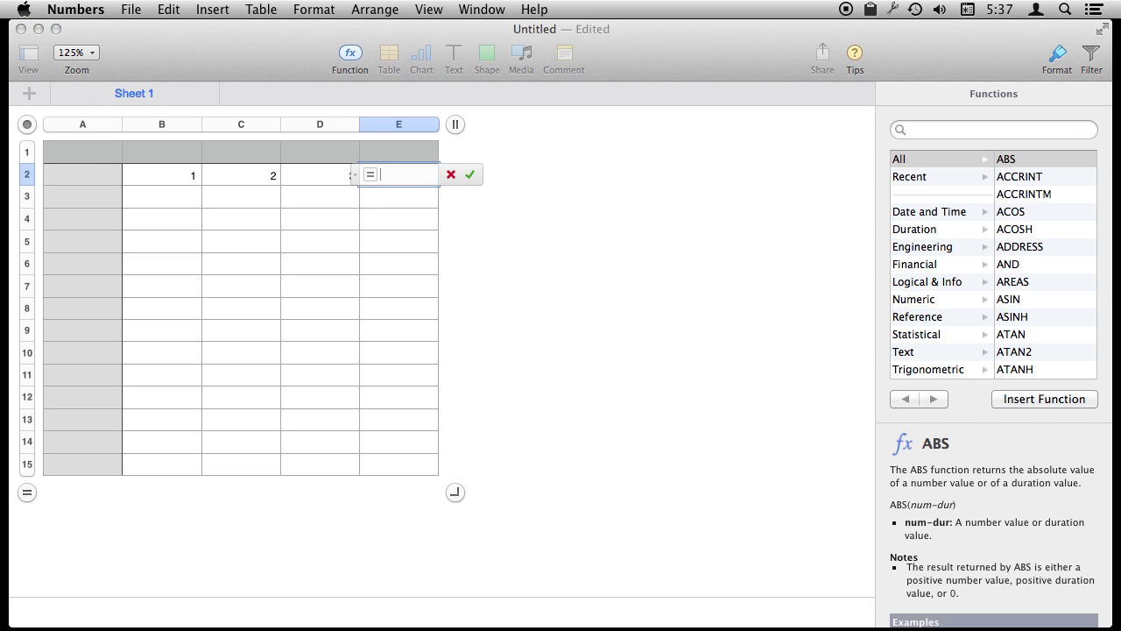
type("sum")
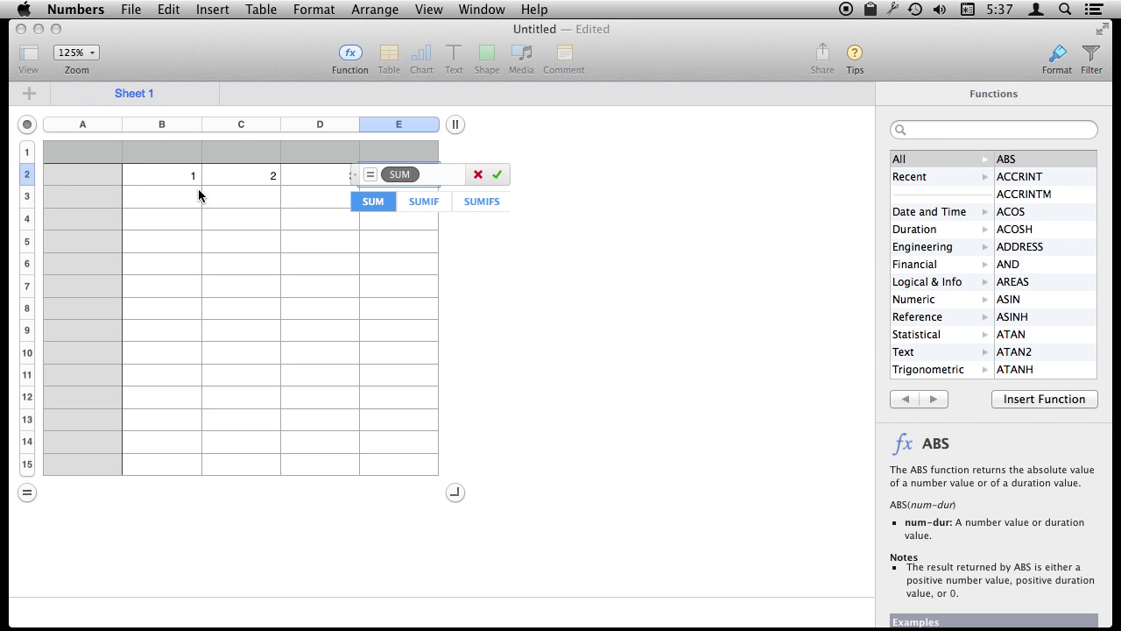
key("Return")
left_click_drag(186, 183, 306, 176)
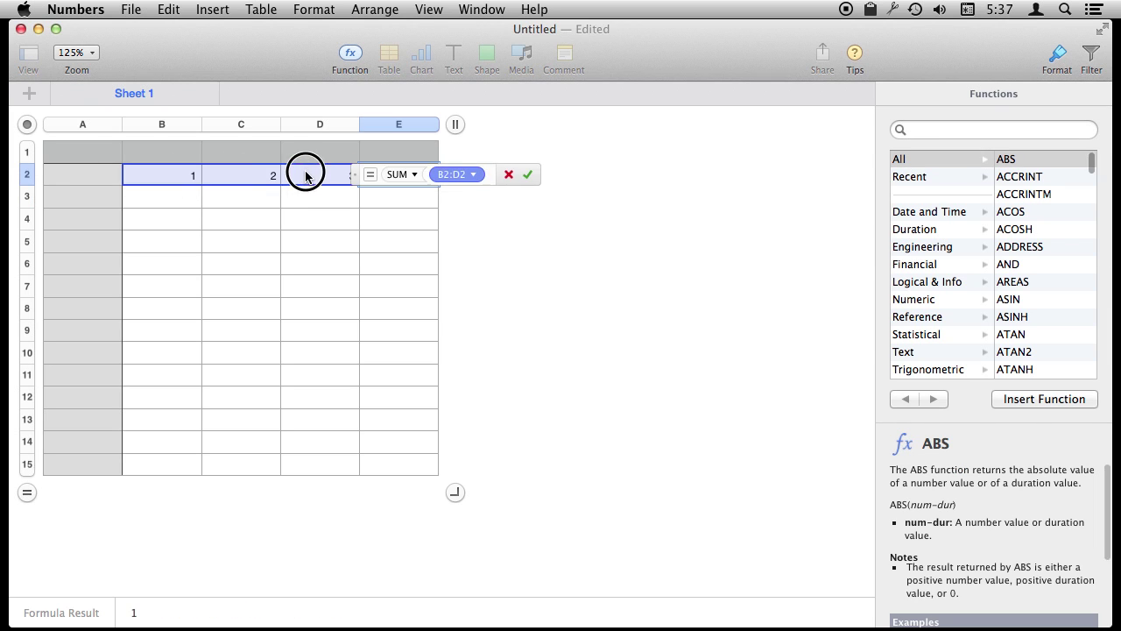
key("Return")
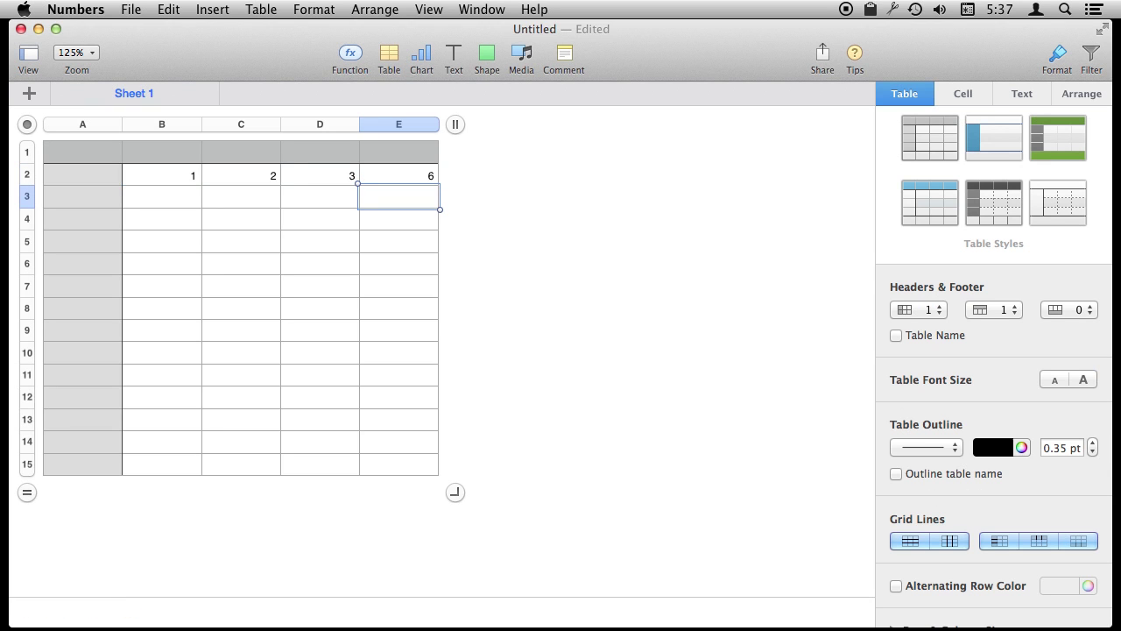
key("Down")
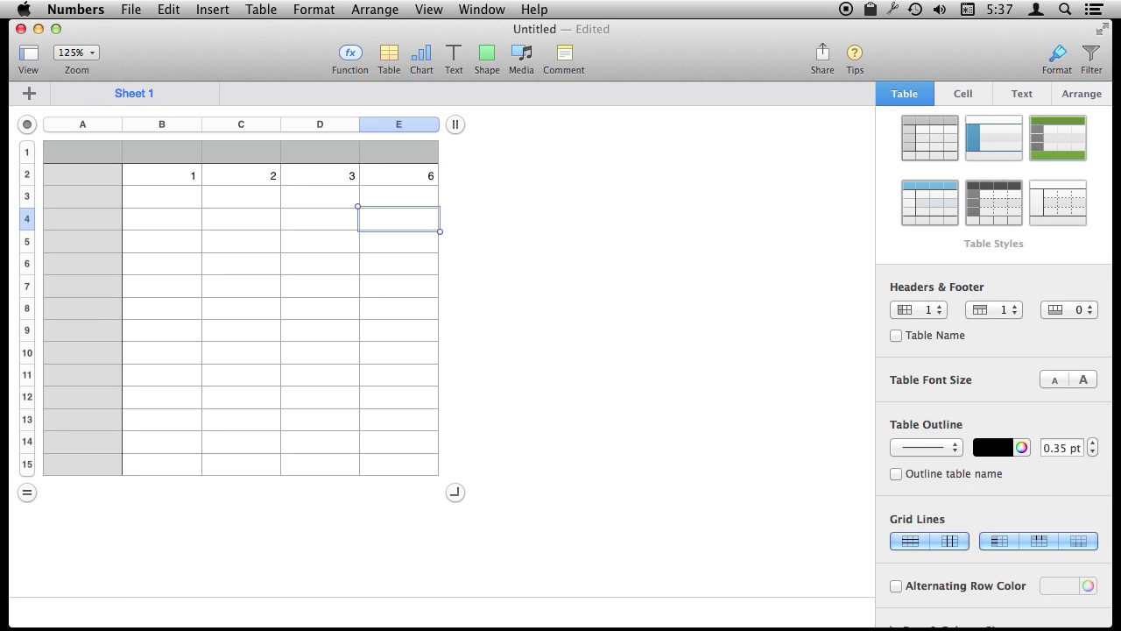
key("Up")
key("Up")
key("super+c")
key("Down")
key("super+v")
Fill B3:D3 with 5, 3, 2 and compare the E2 and E3 totals.
key("Left")
key("Left")
key("Left")
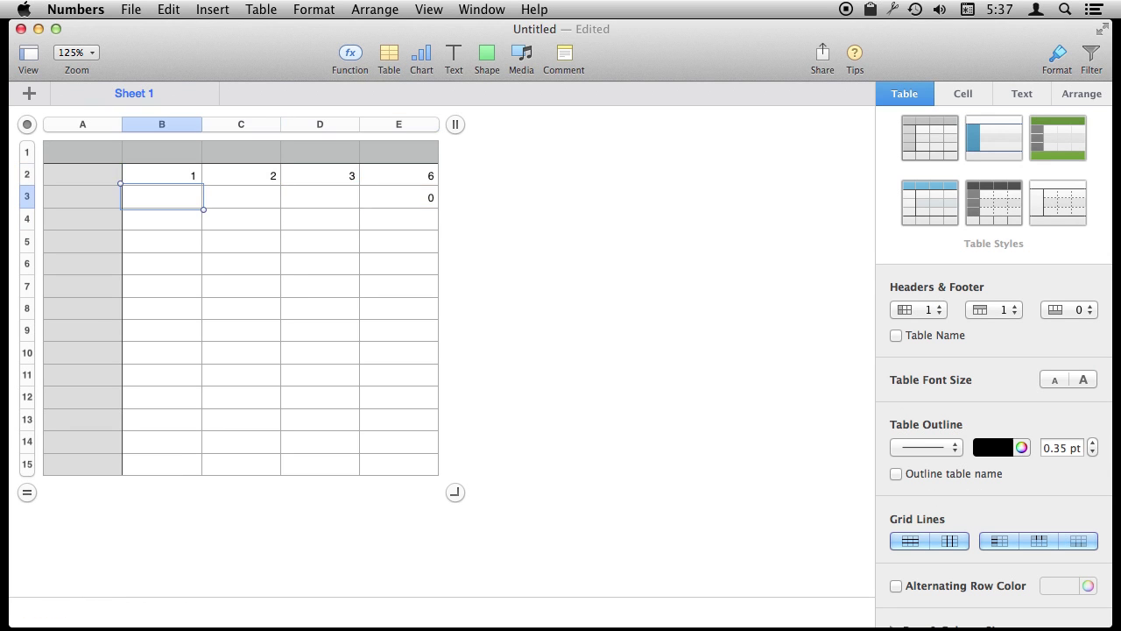
type("5")
key("Tab")
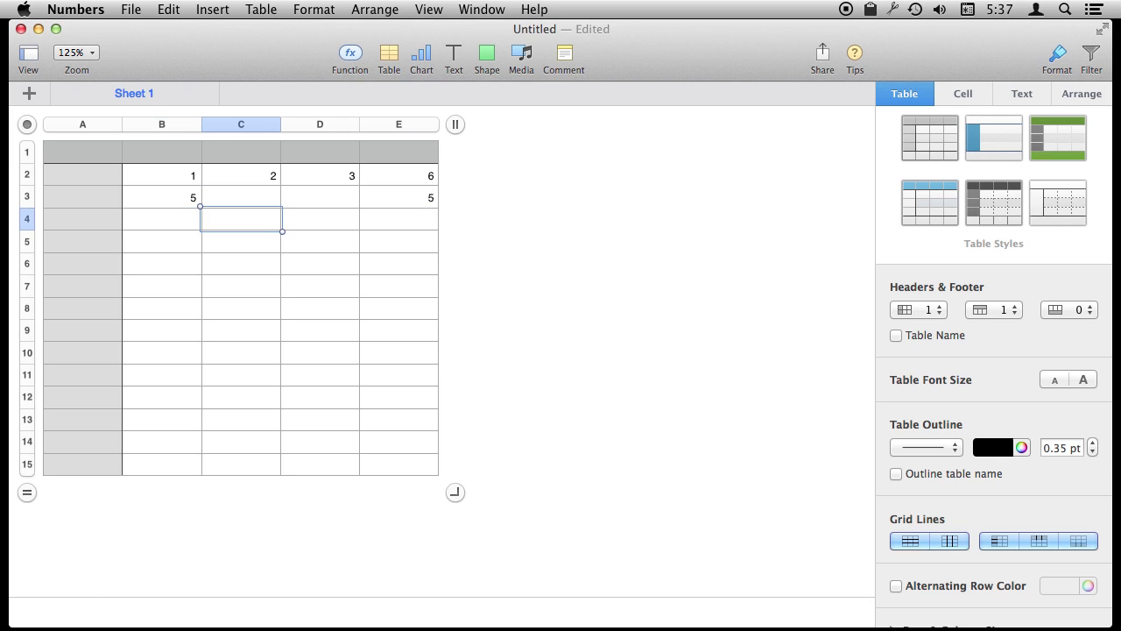
type("3")
key("Tab")
type("2")
key("Return")
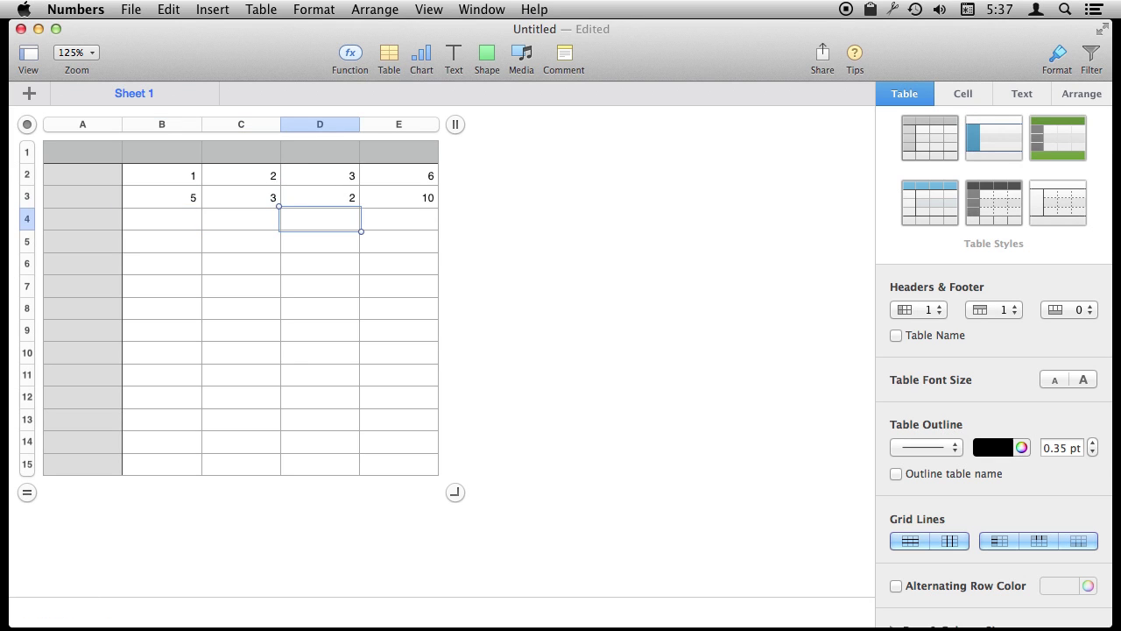
key("Up")
key("Right")
key("Up")
key("Down")
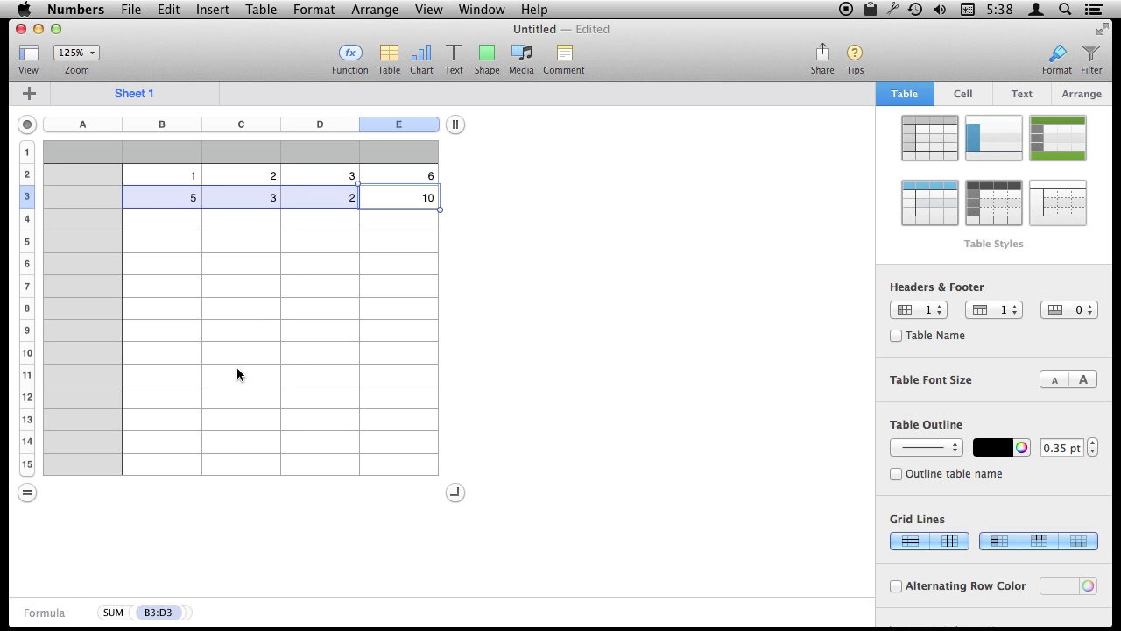
key("Up")
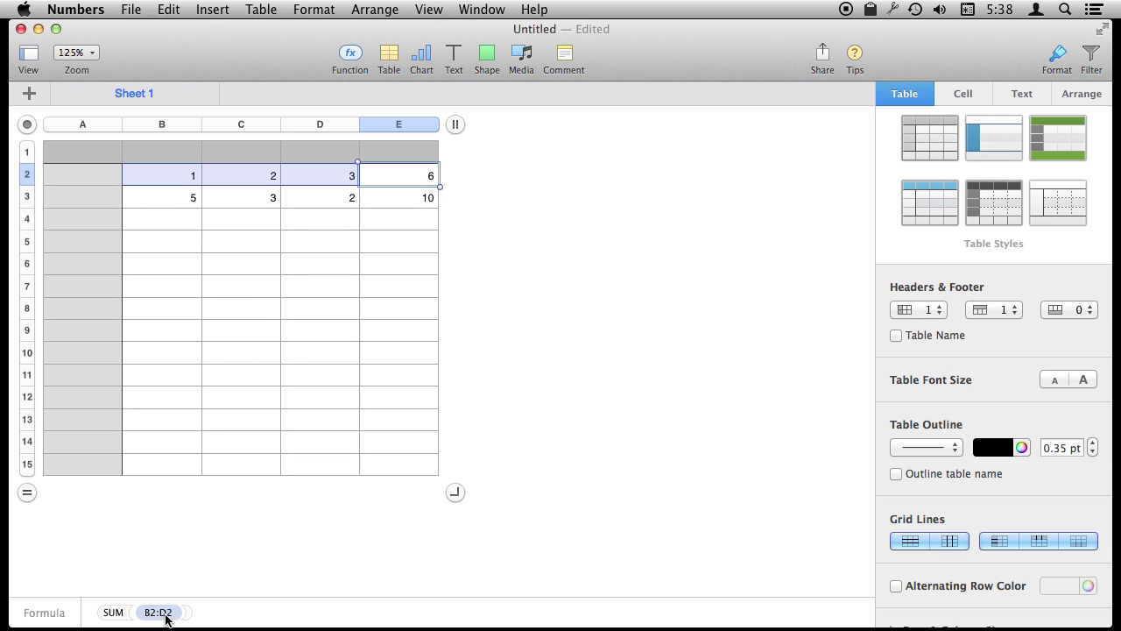
key("Down")
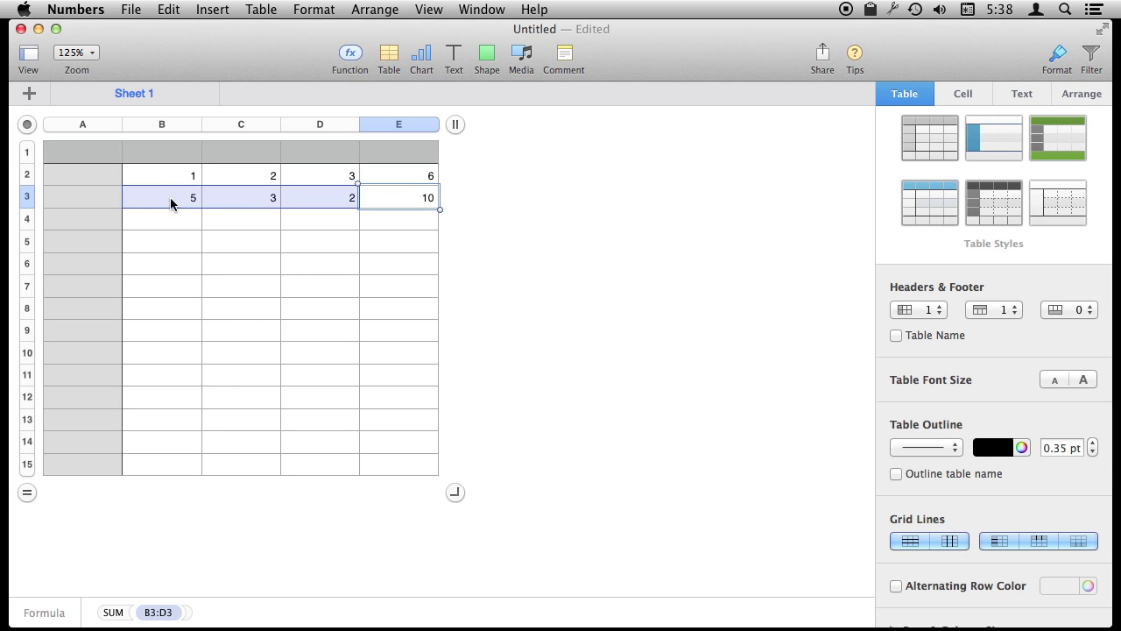
Remove the empty rows below the data and add a new row 4.
left_click_drag(27, 492, 37, 231)
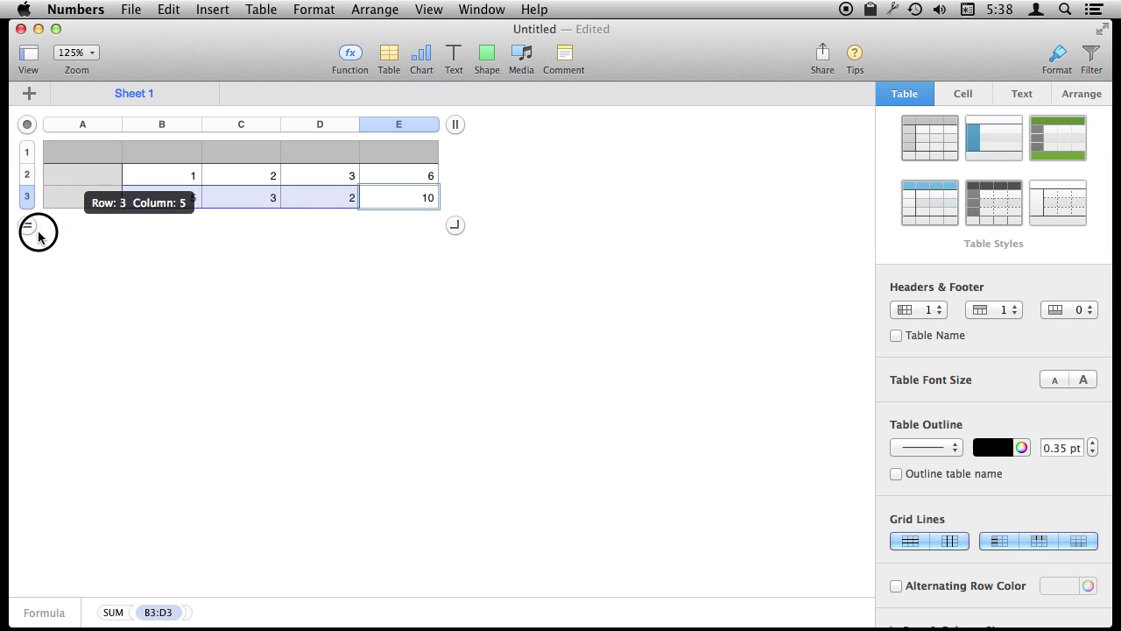
left_click(259, 195)
left_click(190, 198)
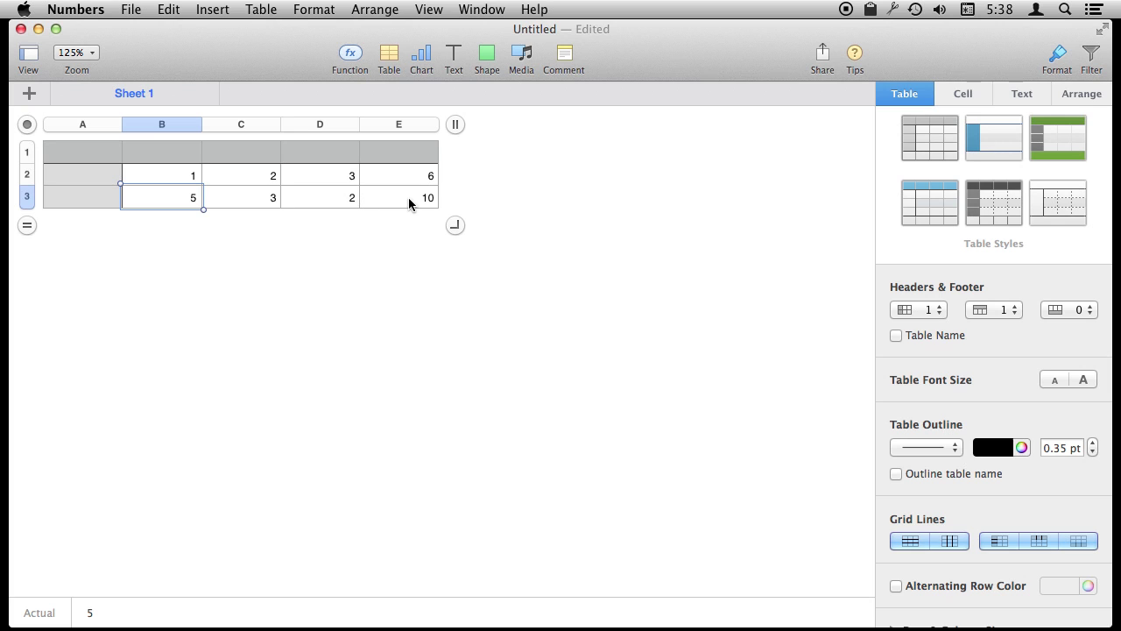
key("Return")
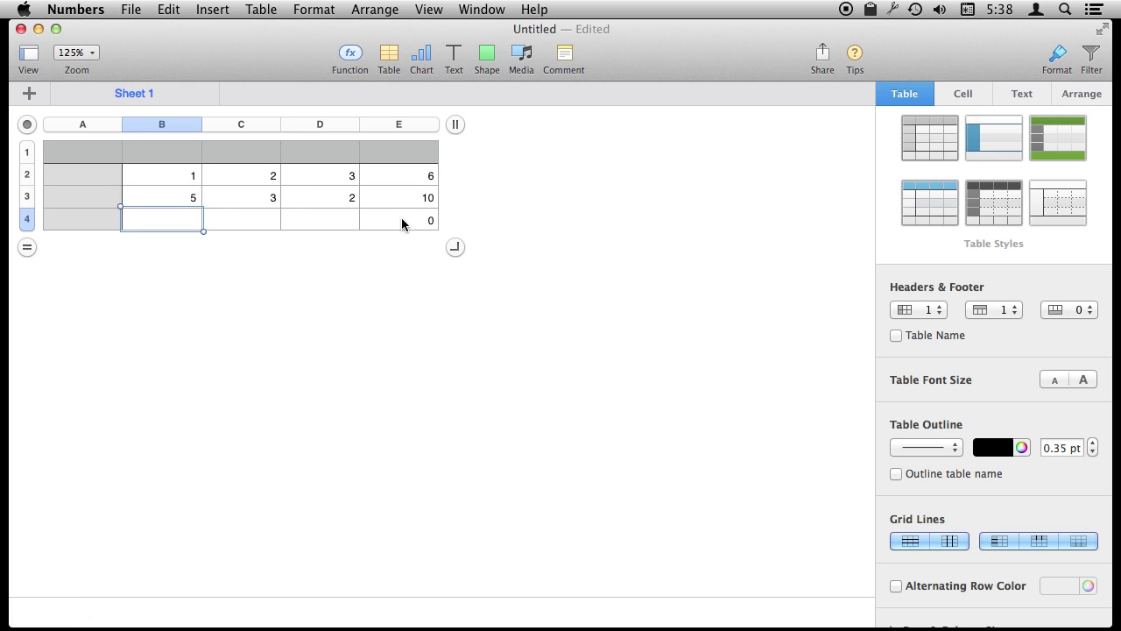
Enter 5, 5, 5 in B4:D4 for a total of 15, then add more rows.
type("5")
key("Tab")
type("5")
key("Tab")
type("5")
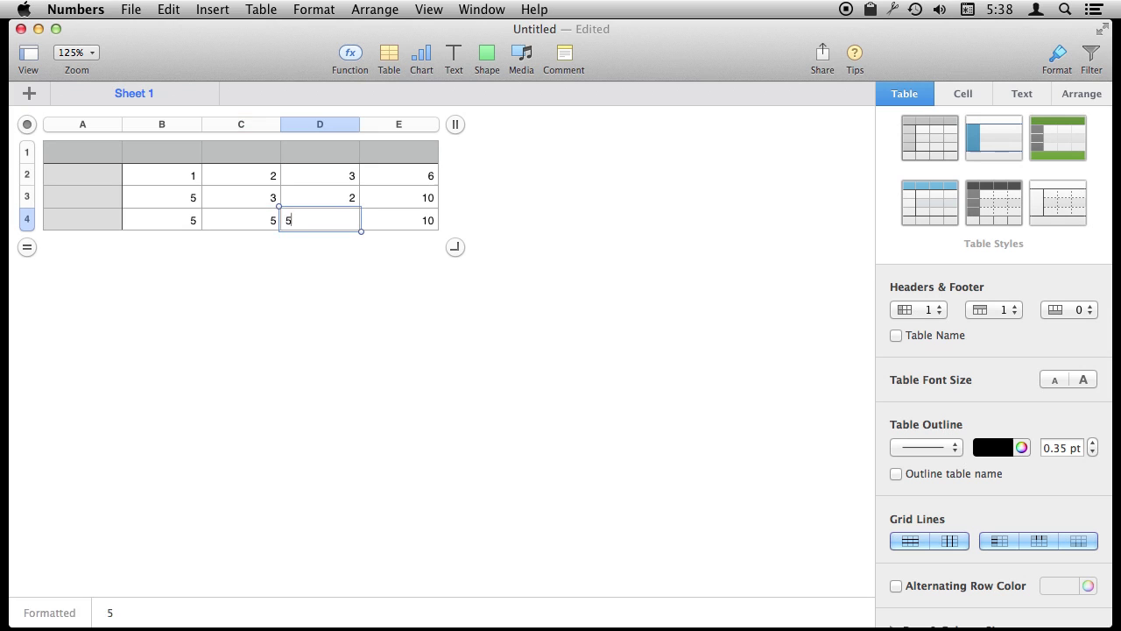
key("super+Return")
key("Return")
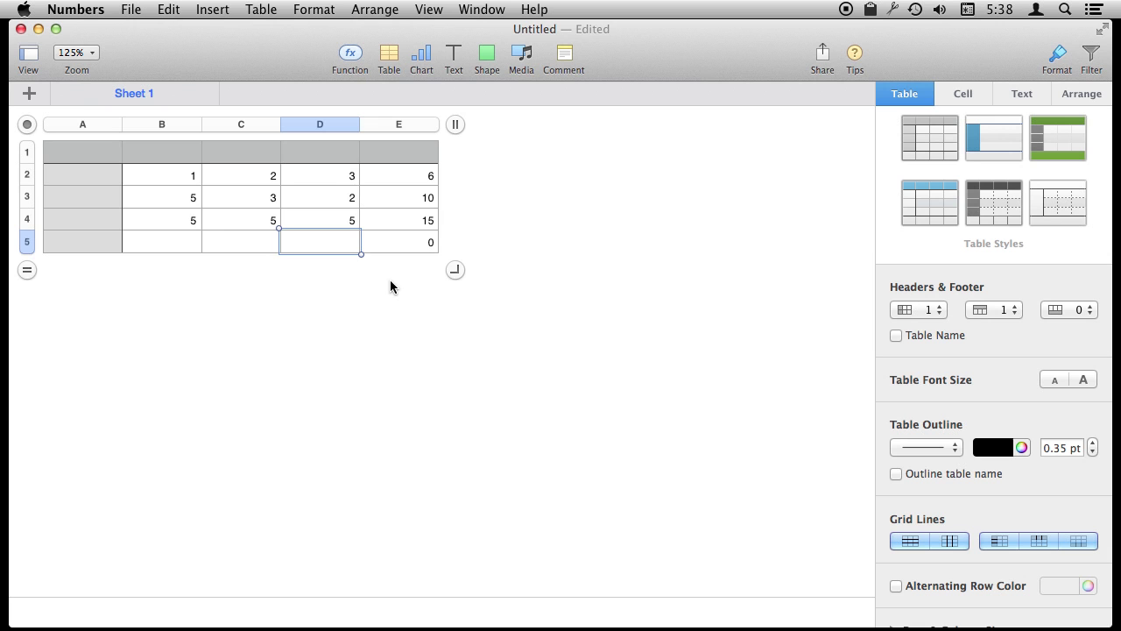
key("Return")
key("Return")
key("Return")
key("Return")
key("Return")
key("Return")
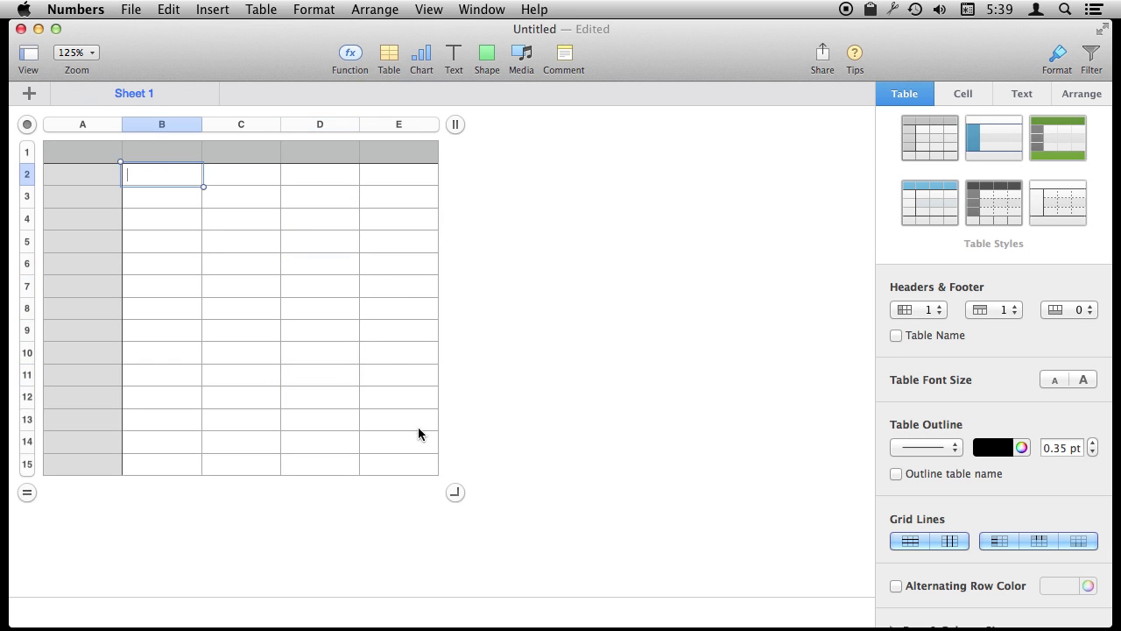
Widen the table to column J and autofill January through September across header row 1.
left_click_drag(455, 494, 866, 482)
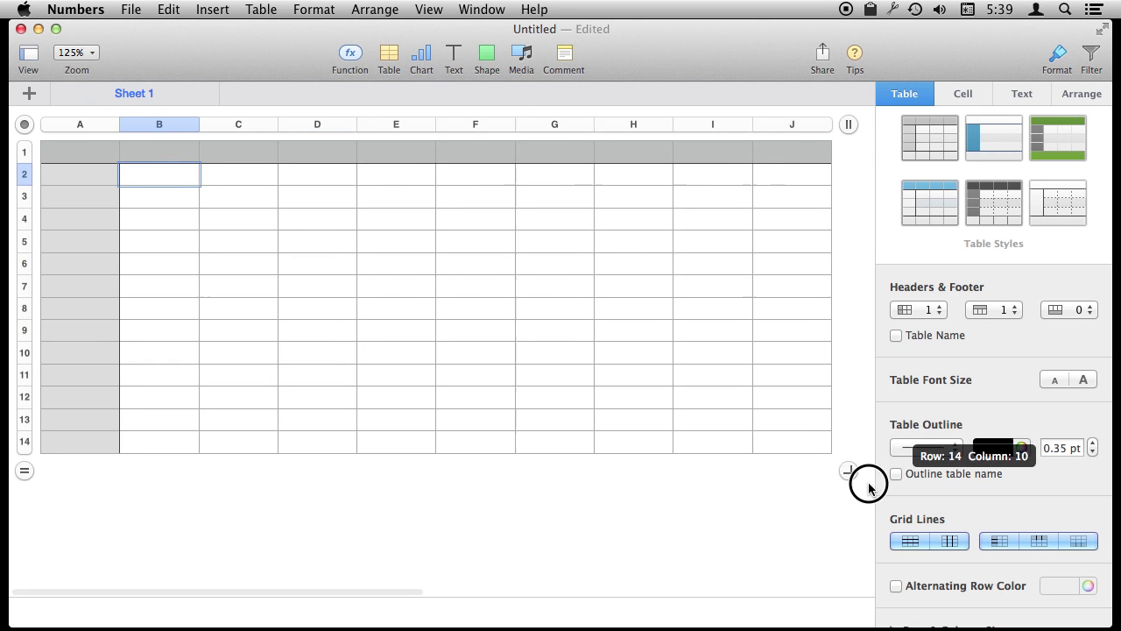
left_click(138, 157)
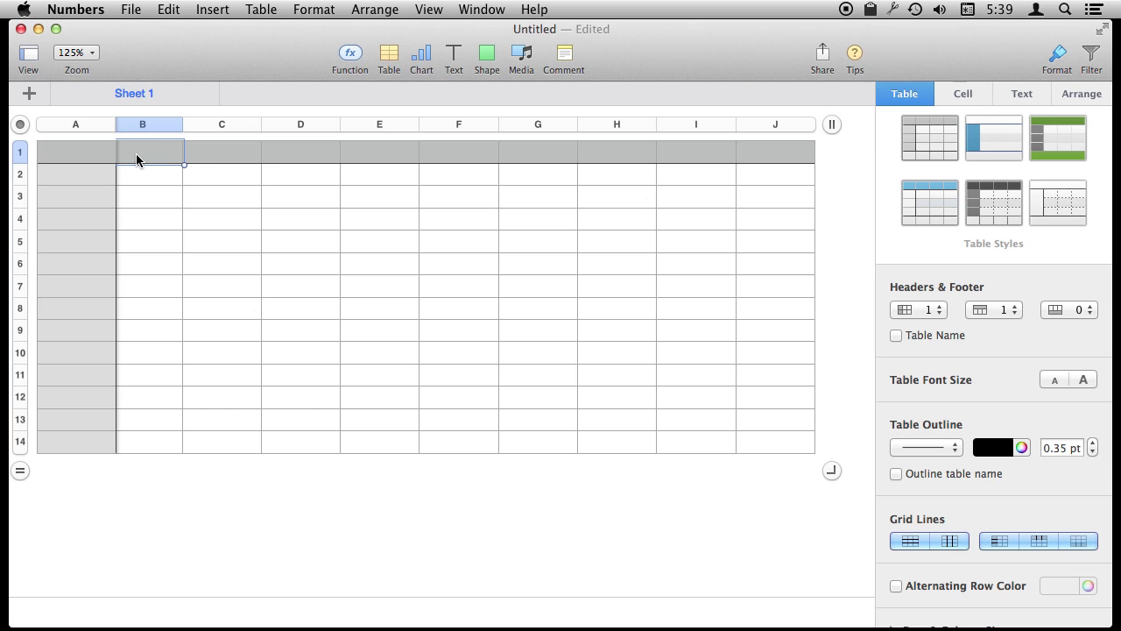
type("January")
key("Return")
key("Up")
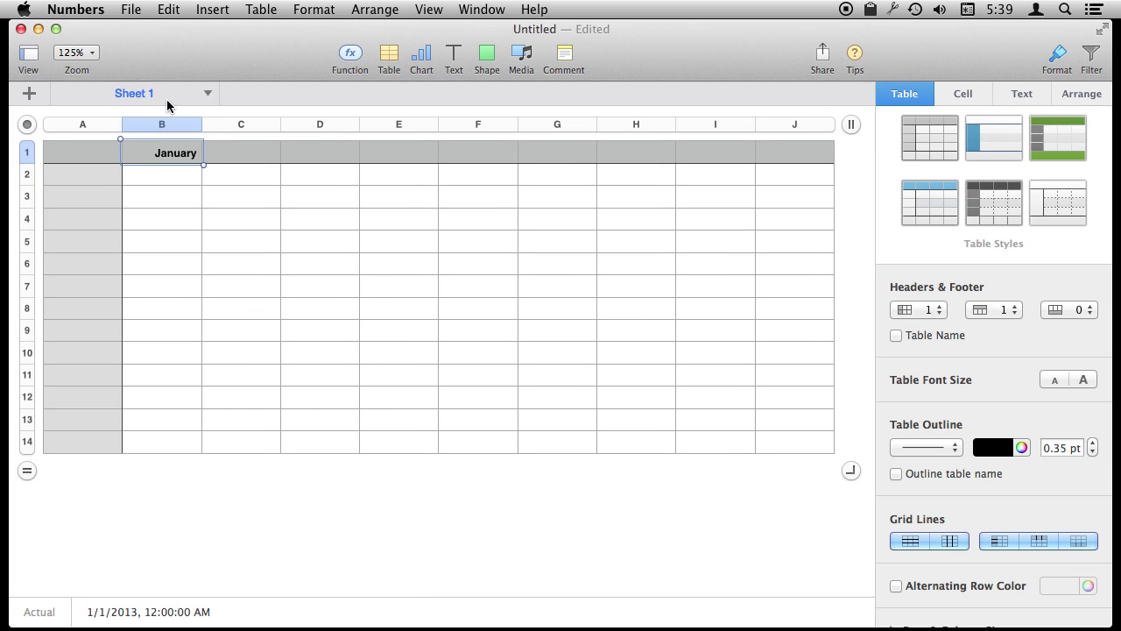
left_click_drag(205, 154, 804, 162)
Enter 5, 10, 15 in B2:B4 and extend the series down to 65 in row 14.
left_click(163, 172)
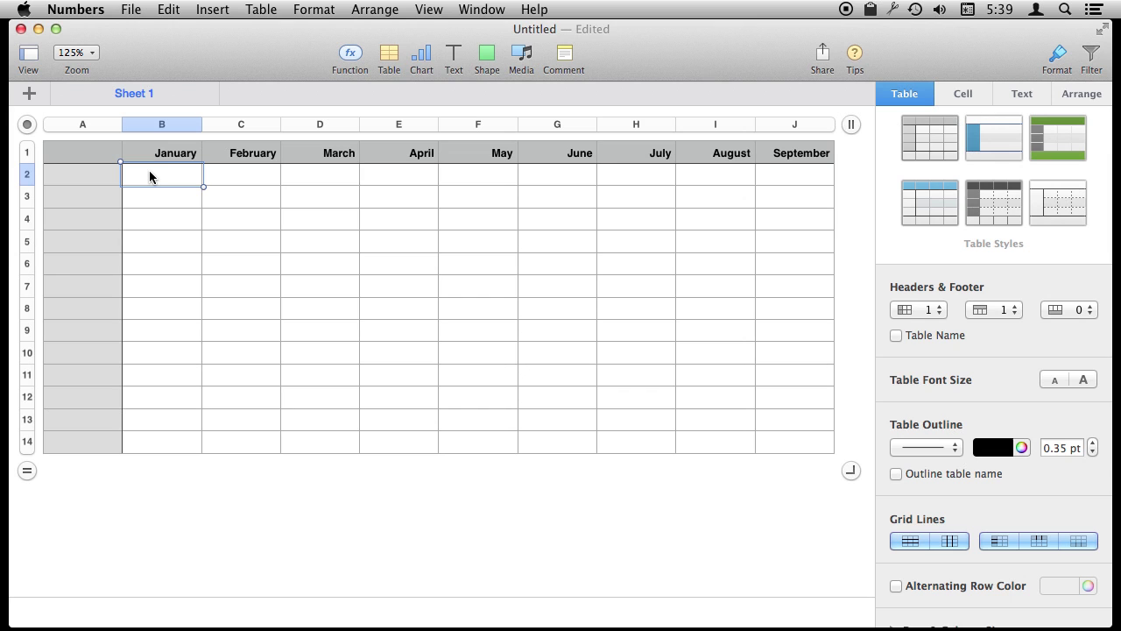
type("5")
key("Return")
type("10")
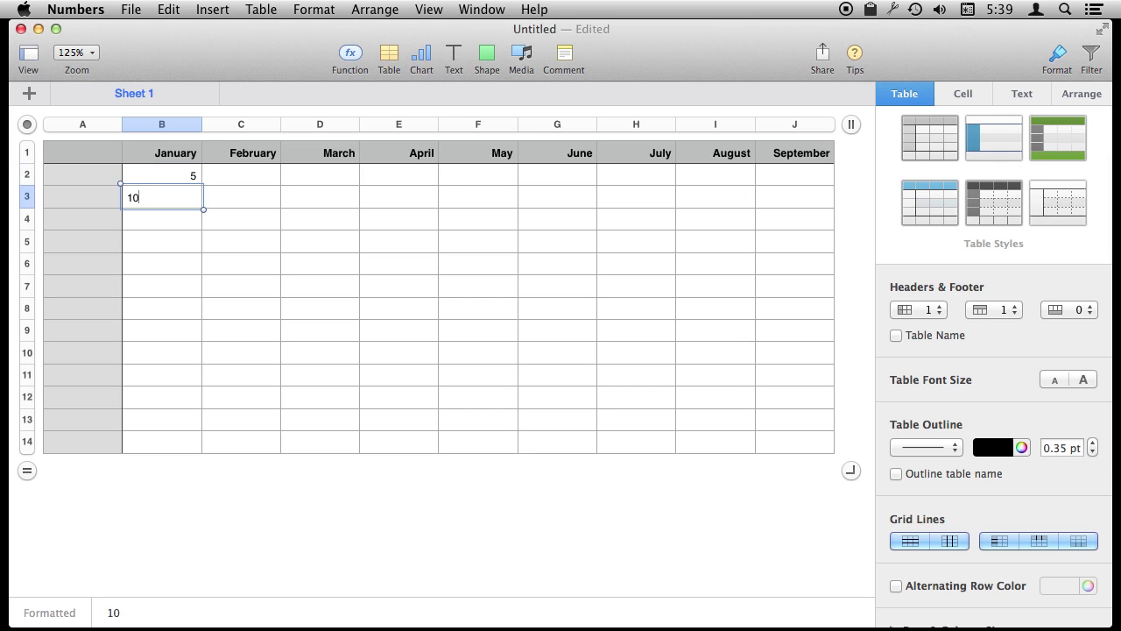
key("Return")
type("15")
key("Return")
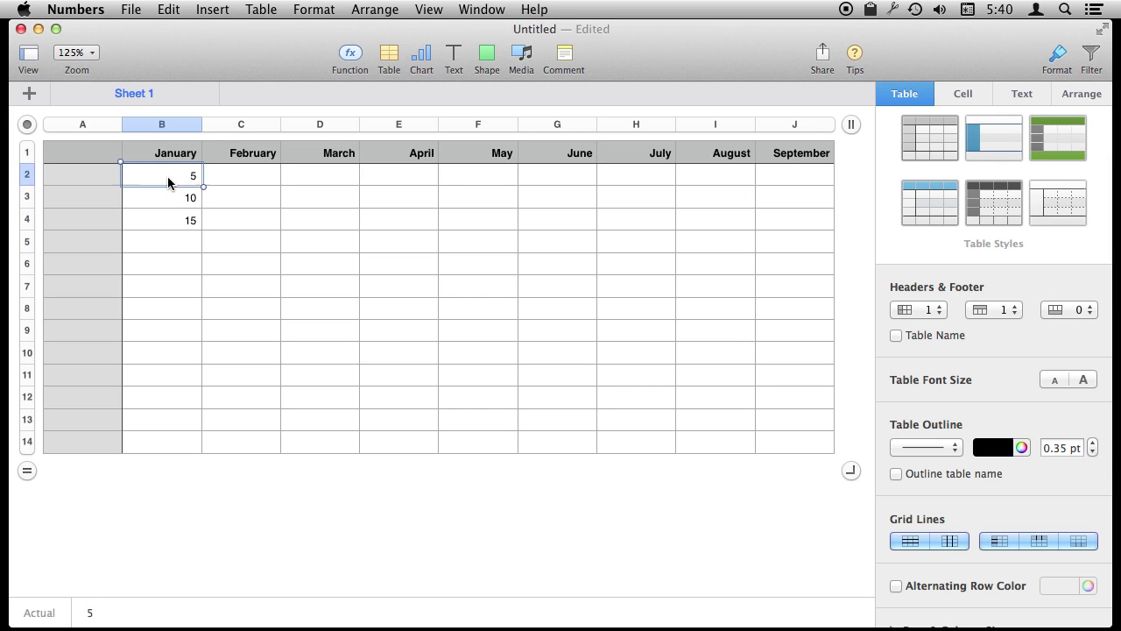
left_click_drag(167, 176, 151, 452)
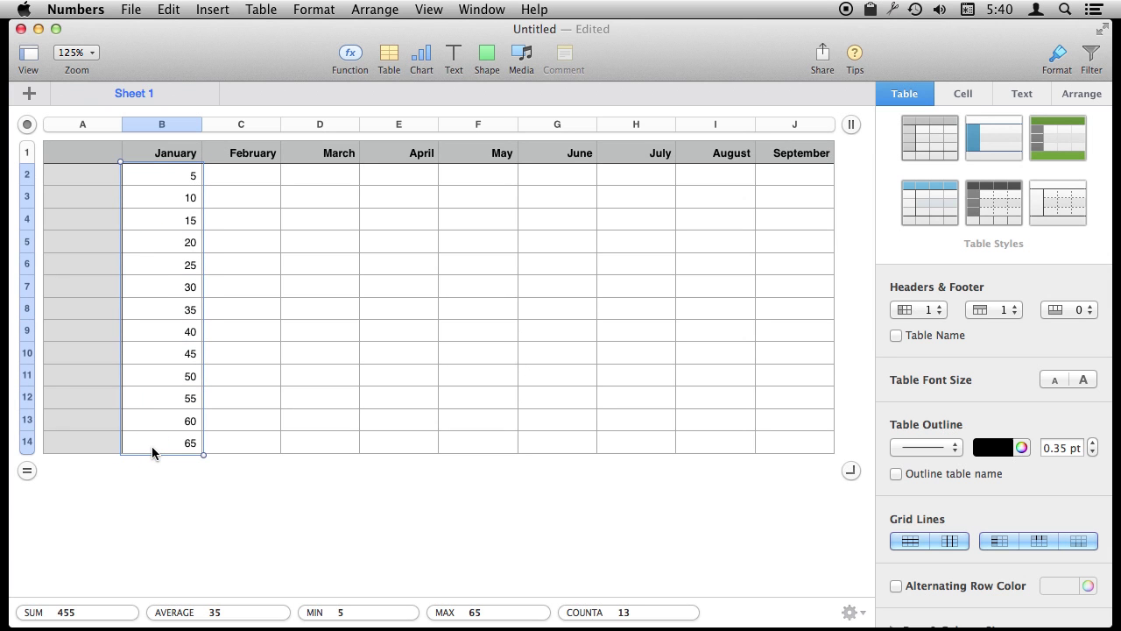